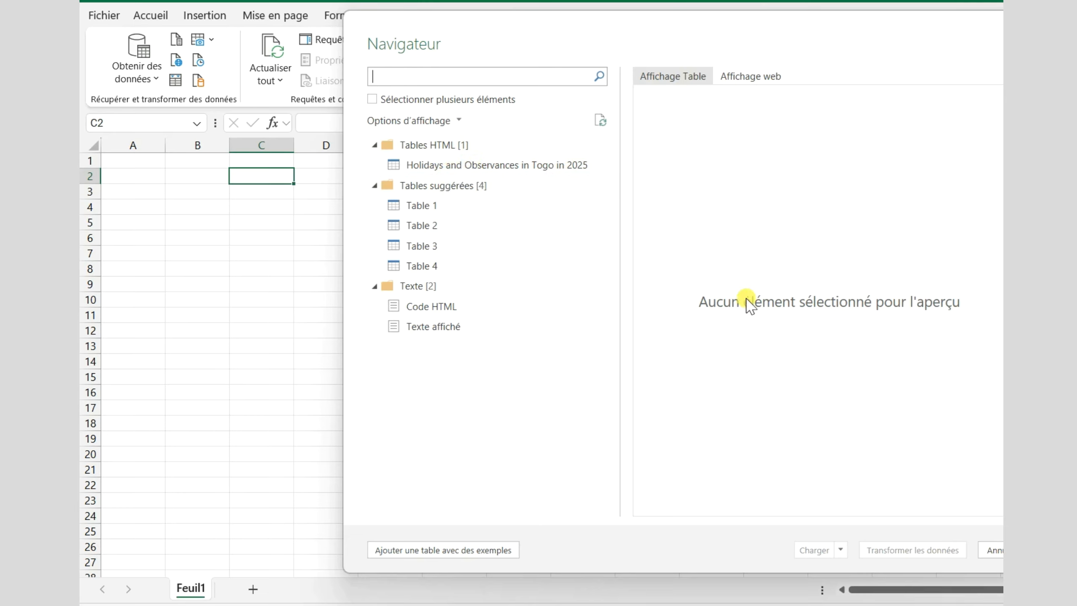
- Preview the Holidays and Observances in Togo in 2025 table and compare it with the holiday list on the timeanddate.com page
left_click(424, 167)
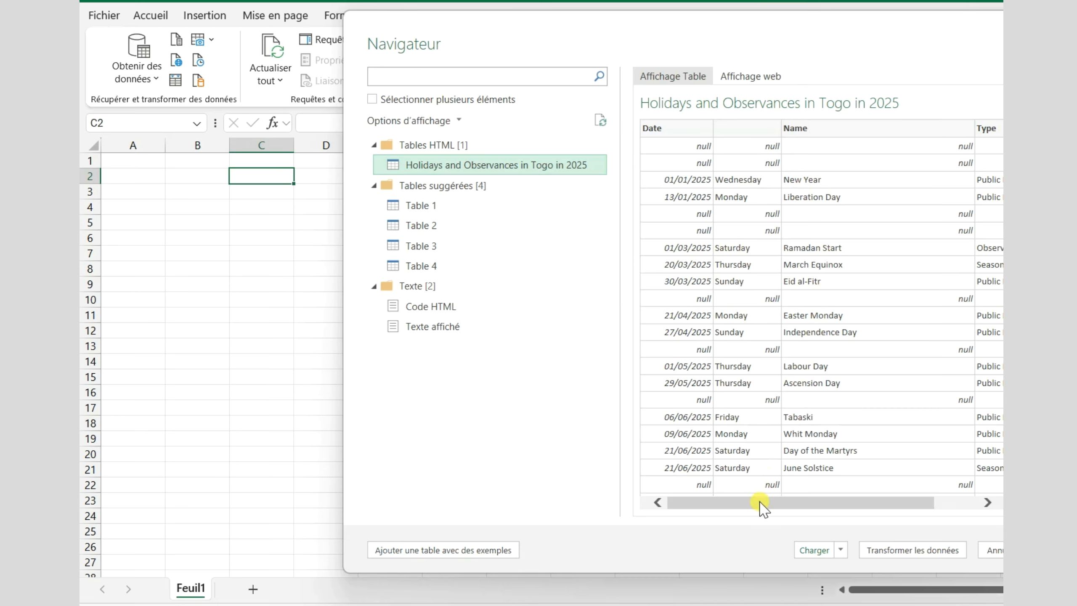
left_click_drag(761, 503, 810, 505)
key("alt+Tab")
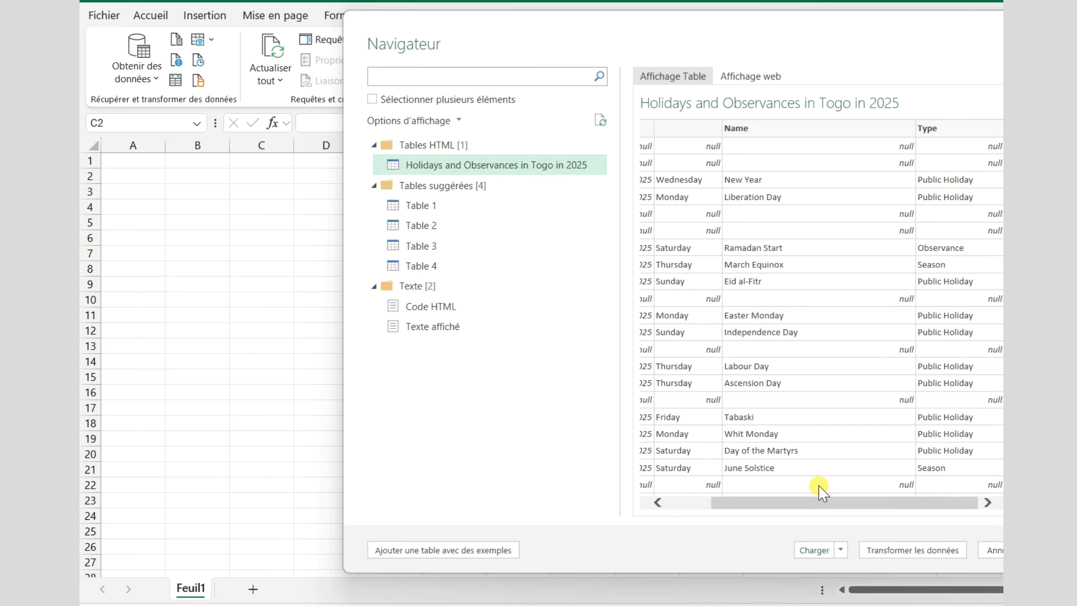
scroll(373, 272, "down", 6)
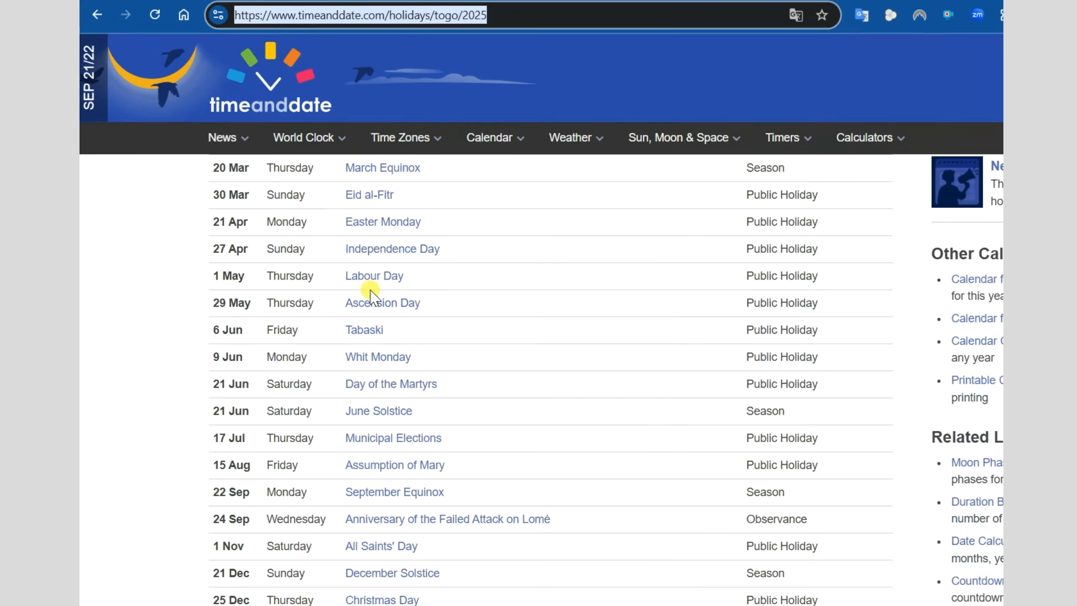
scroll(373, 294, "up", 2)
scroll(374, 295, "up", 3)
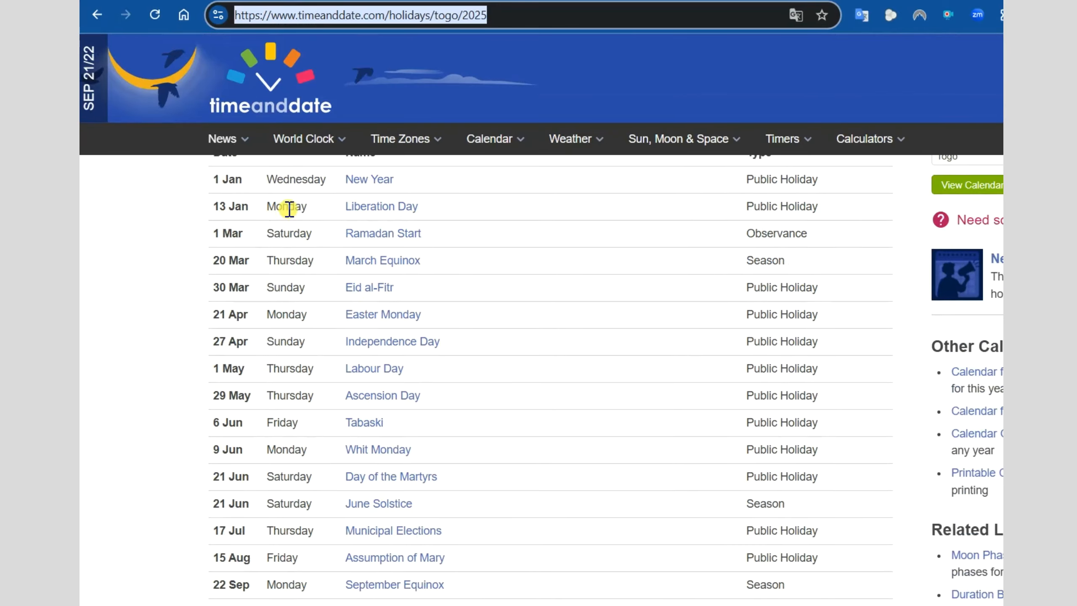
scroll(297, 220, "up", 3)
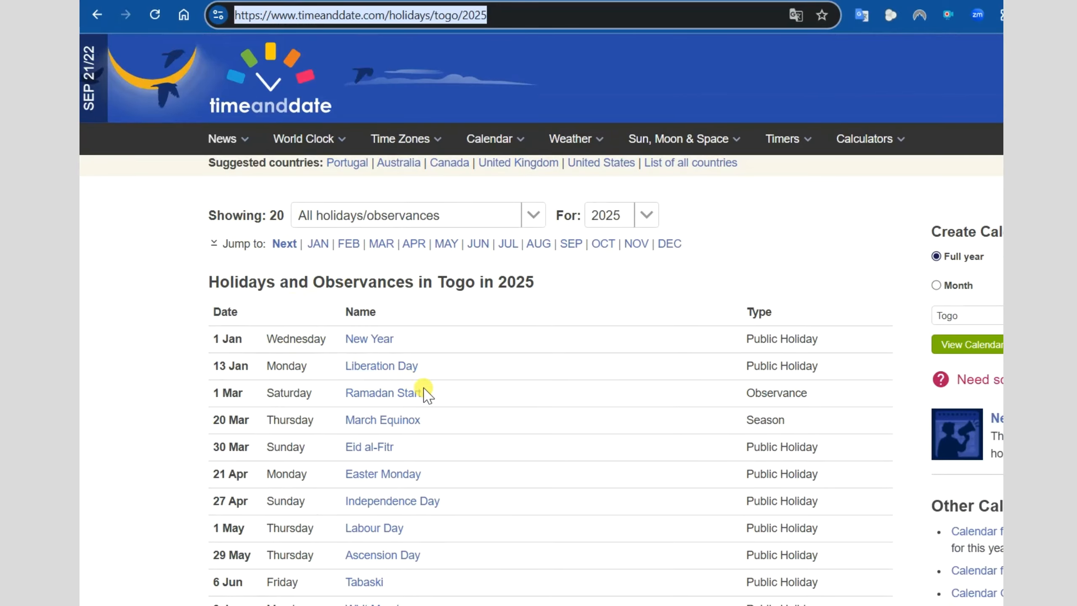
scroll(437, 401, "down", 2)
key("alt+Tab")
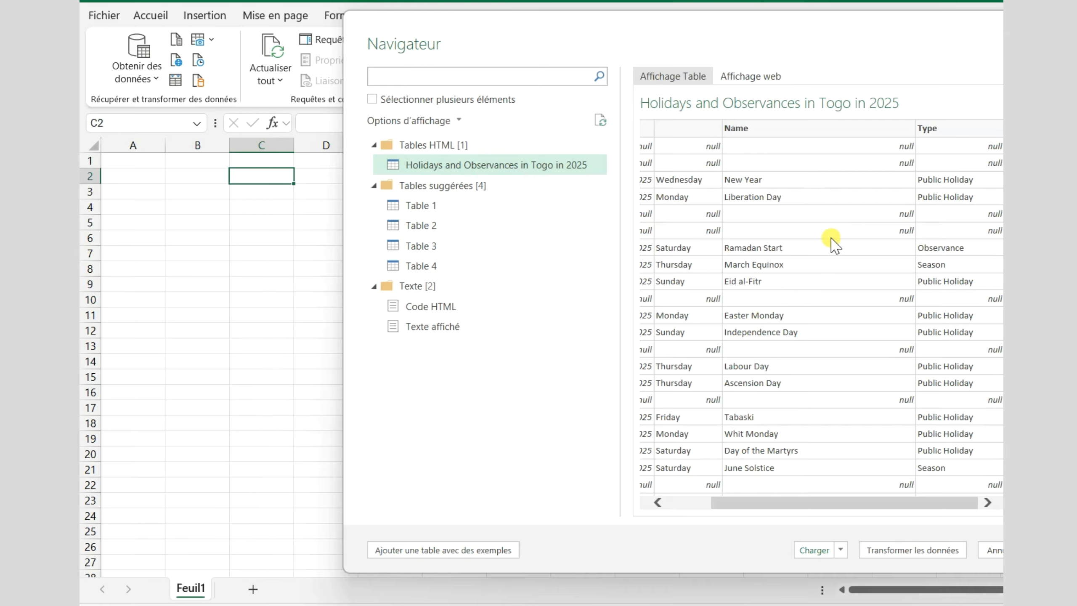
- Preview suggested tables Table 1 through Table 4 and return to the Holidays and Observances in Togo in 2025 table
left_click(435, 216)
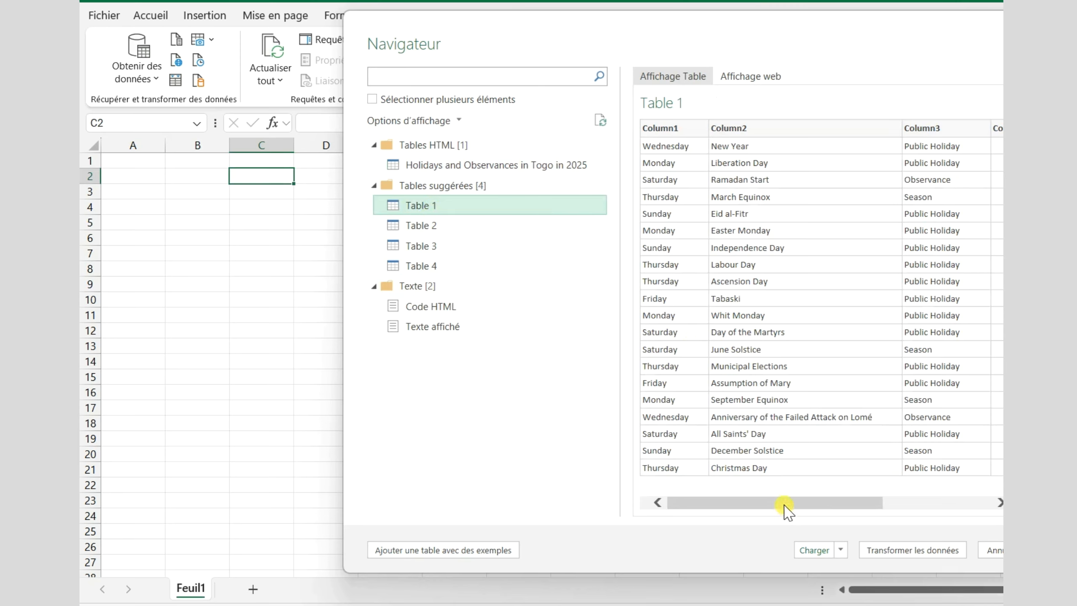
left_click_drag(786, 507, 959, 495)
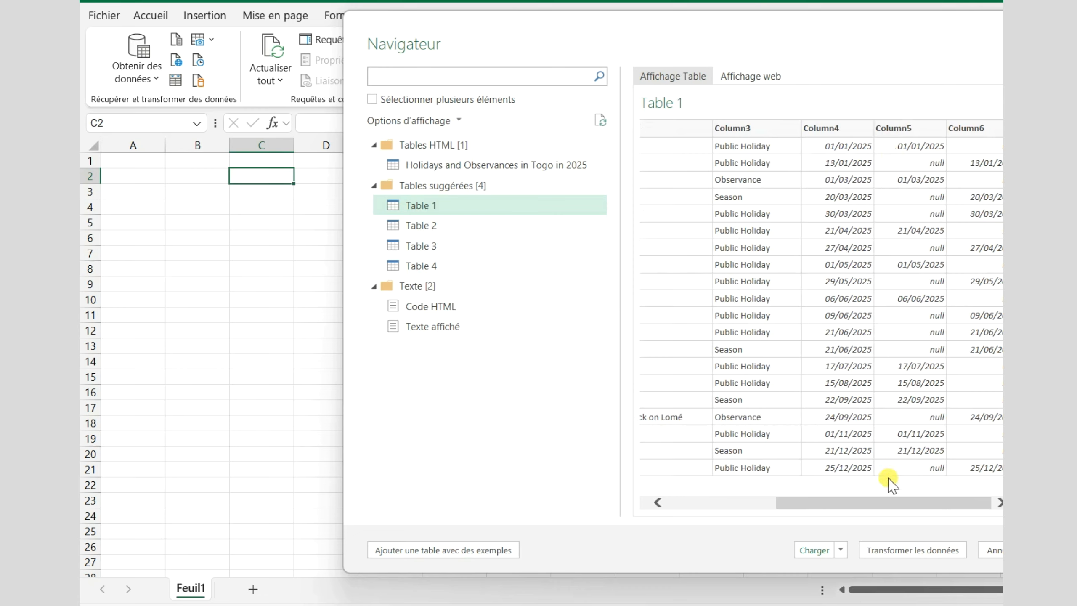
left_click(453, 326)
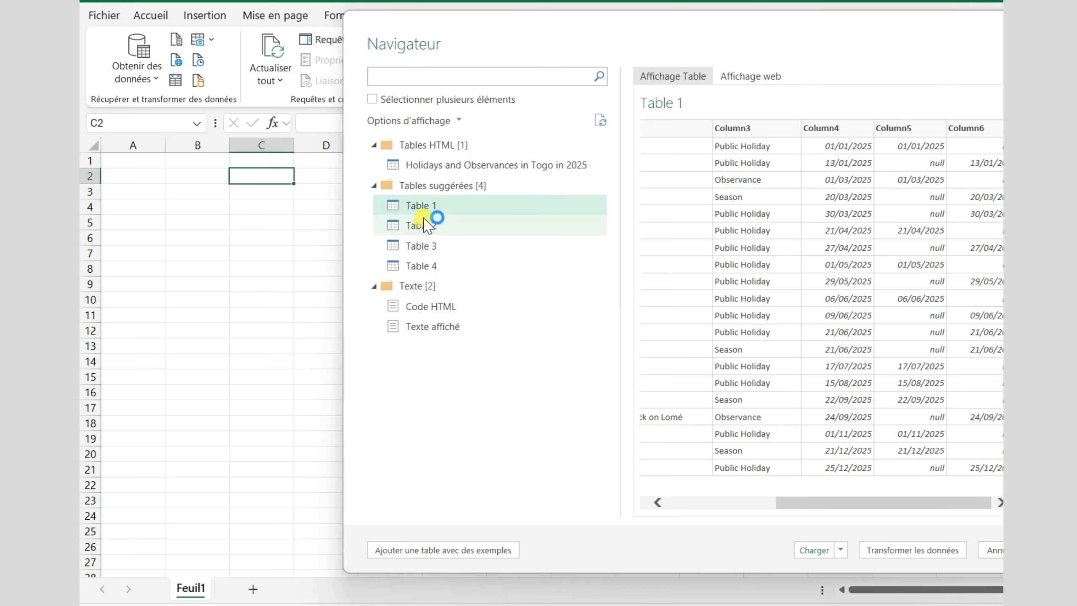
left_click_drag(790, 507, 704, 510)
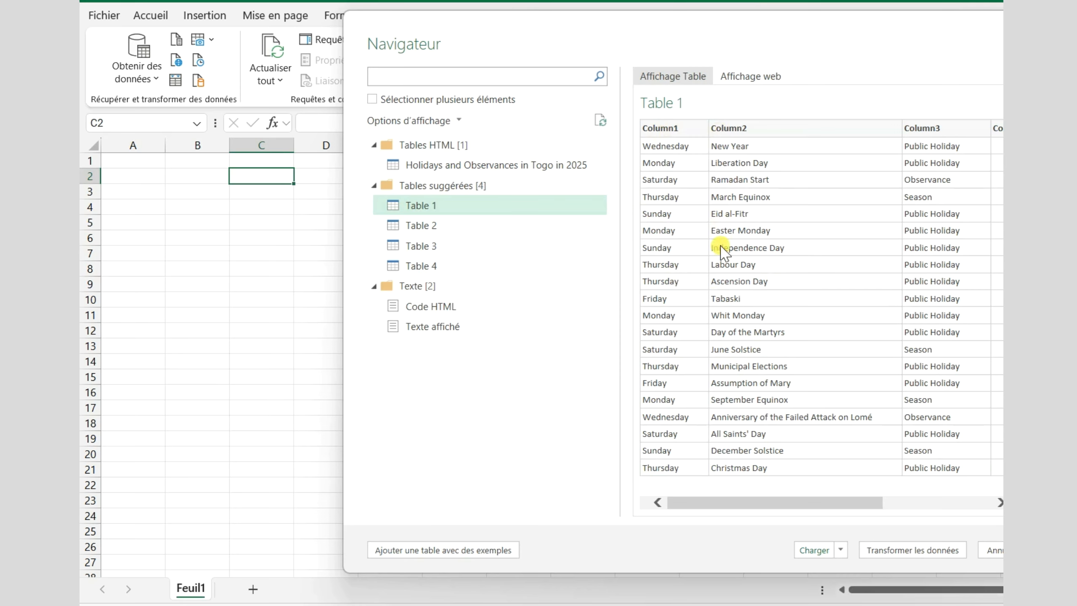
left_click(463, 232)
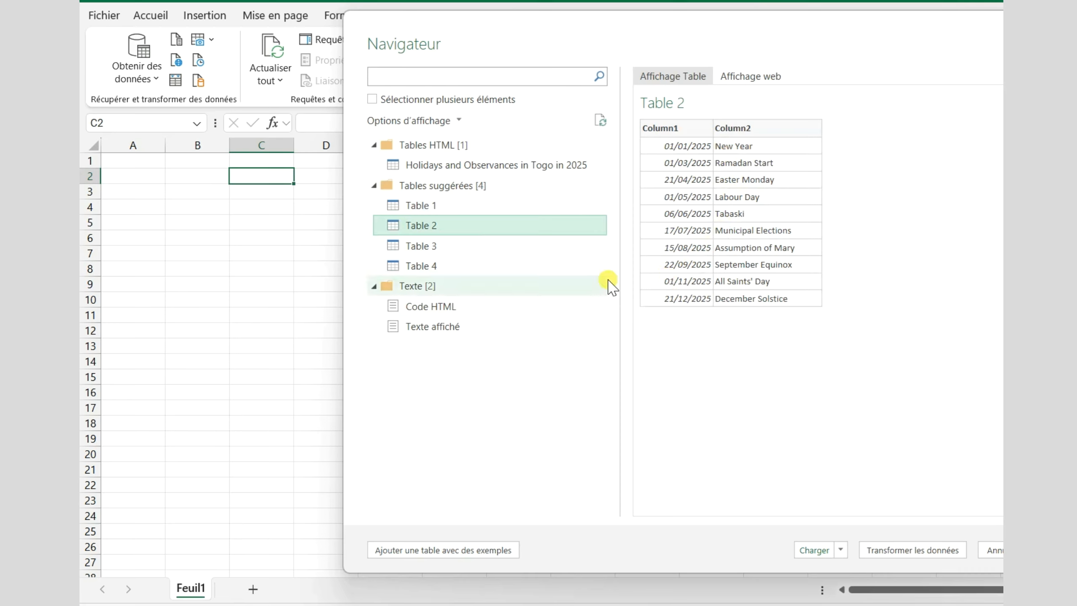
left_click(464, 255)
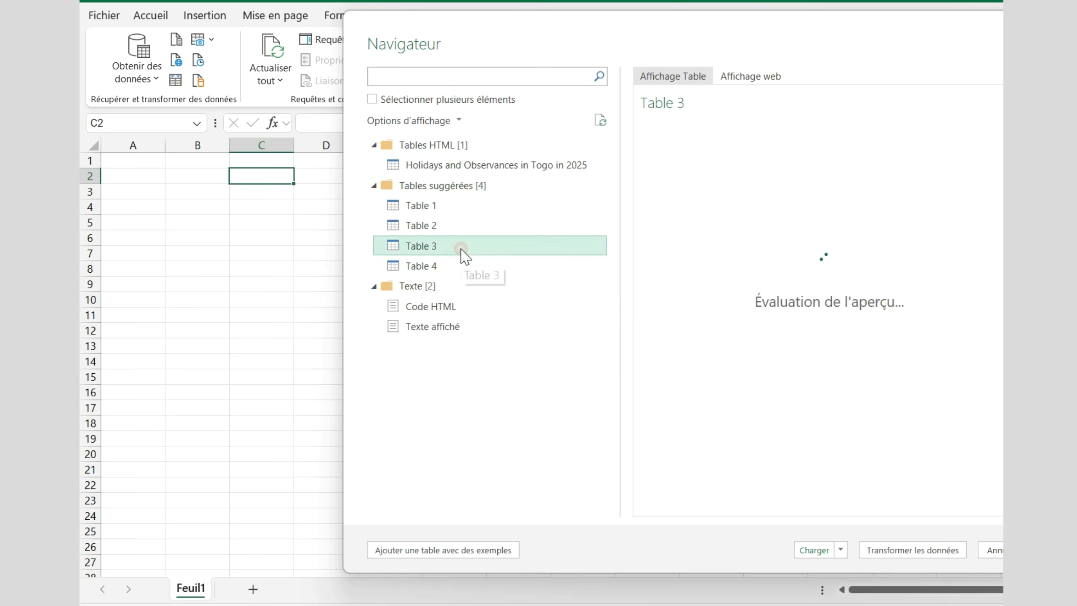
left_click(461, 271)
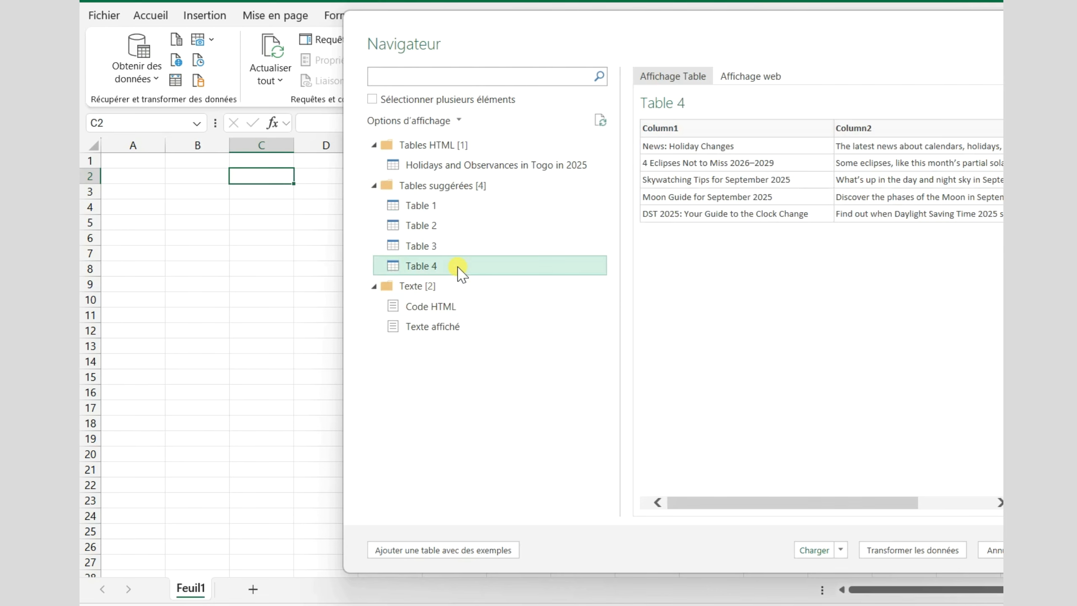
left_click(458, 207)
left_click(459, 170)
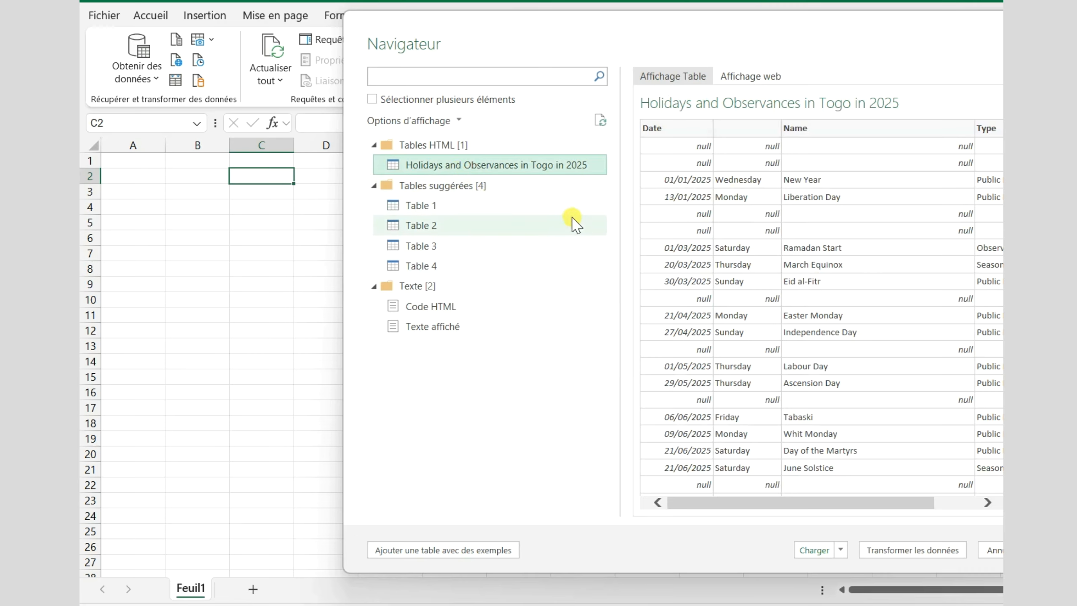
- Examine the source page in the web view of the preview and return to the table view
left_click(770, 80)
scroll(863, 212, "down", 20)
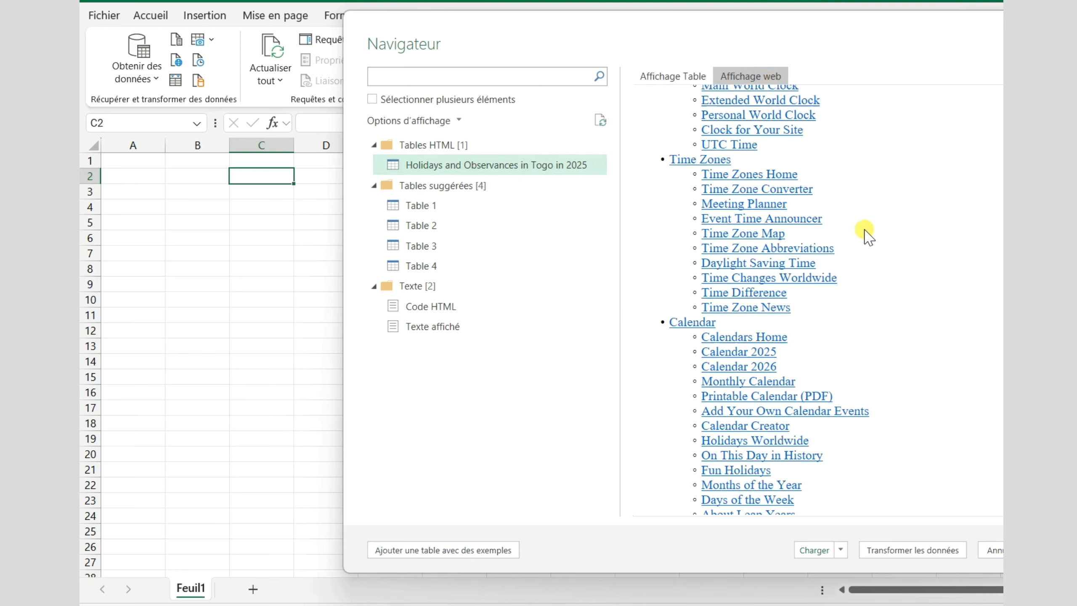
scroll(869, 242, "down", 15)
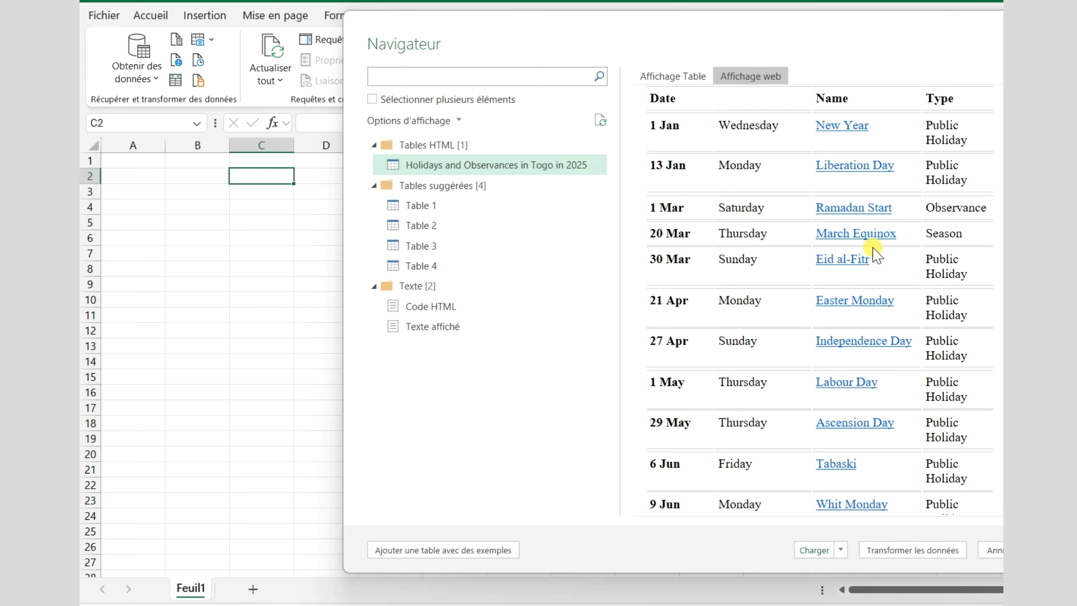
scroll(875, 254, "up", 20)
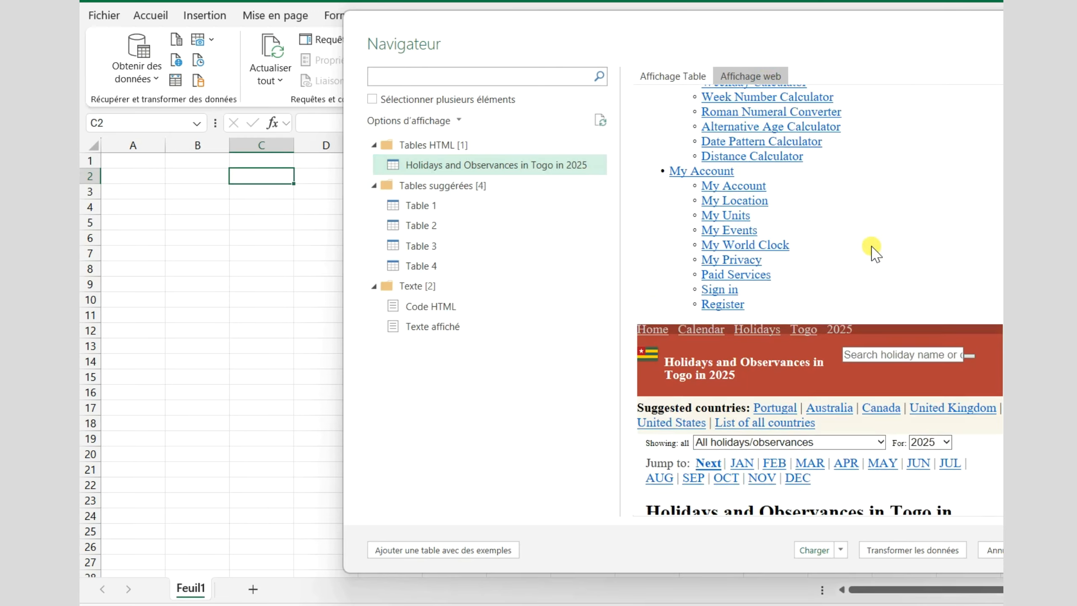
scroll(870, 250, "up", 3)
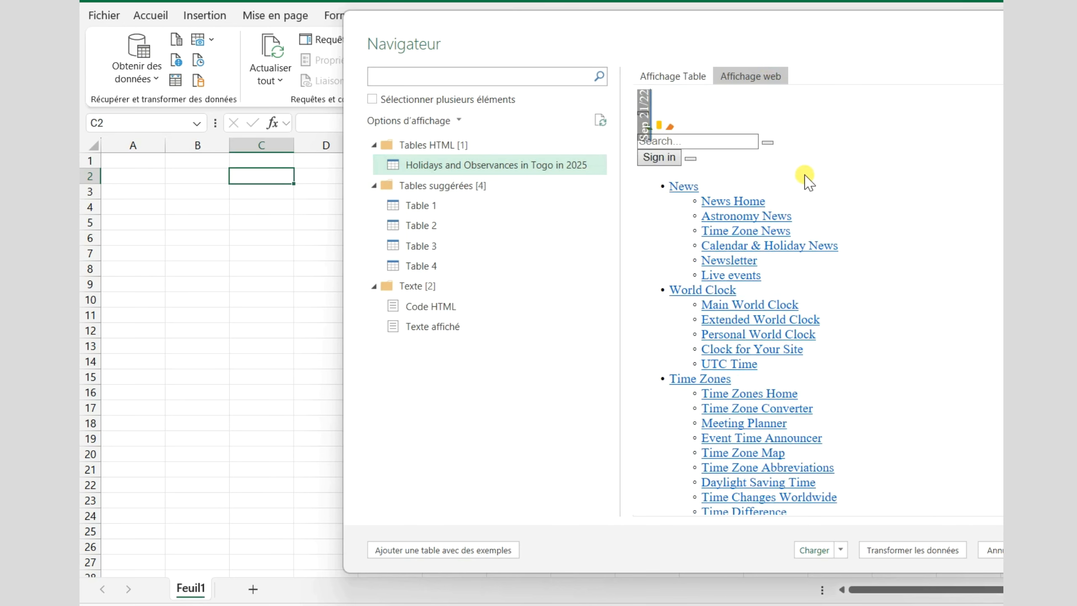
left_click_drag(882, 34, 829, 35)
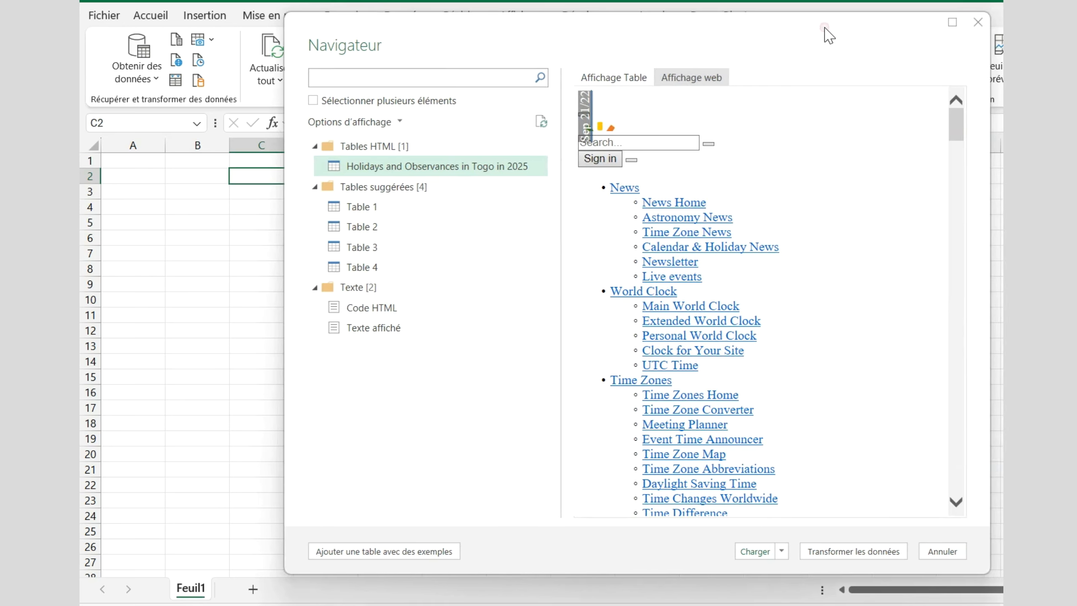
left_click(637, 80)
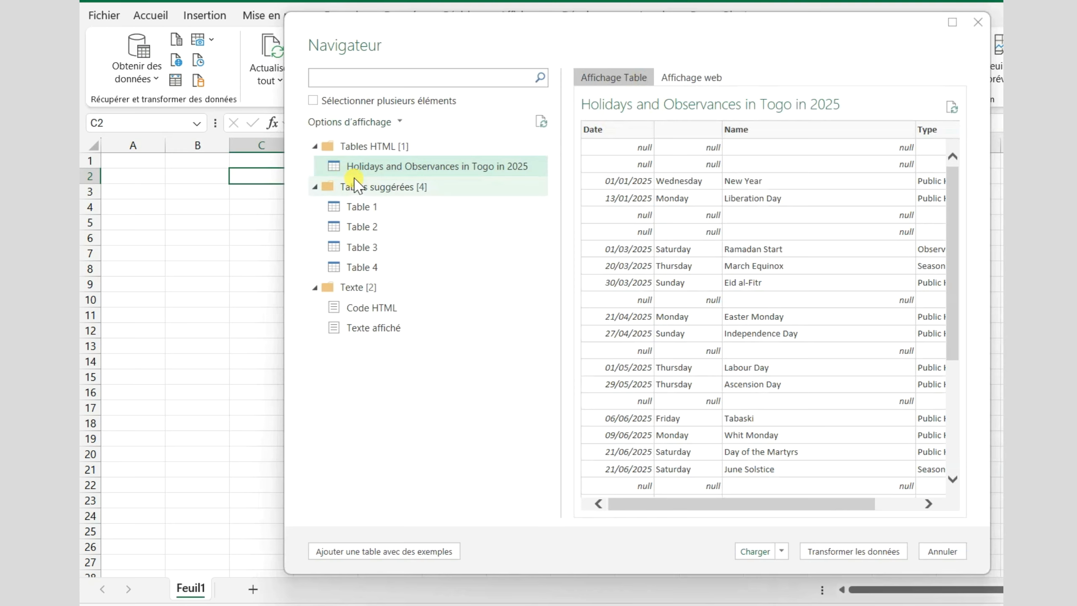
- Enable multiple-item selection, include the Holidays and Observances in Togo in 2025 table, and open the load destination options
left_click(313, 100)
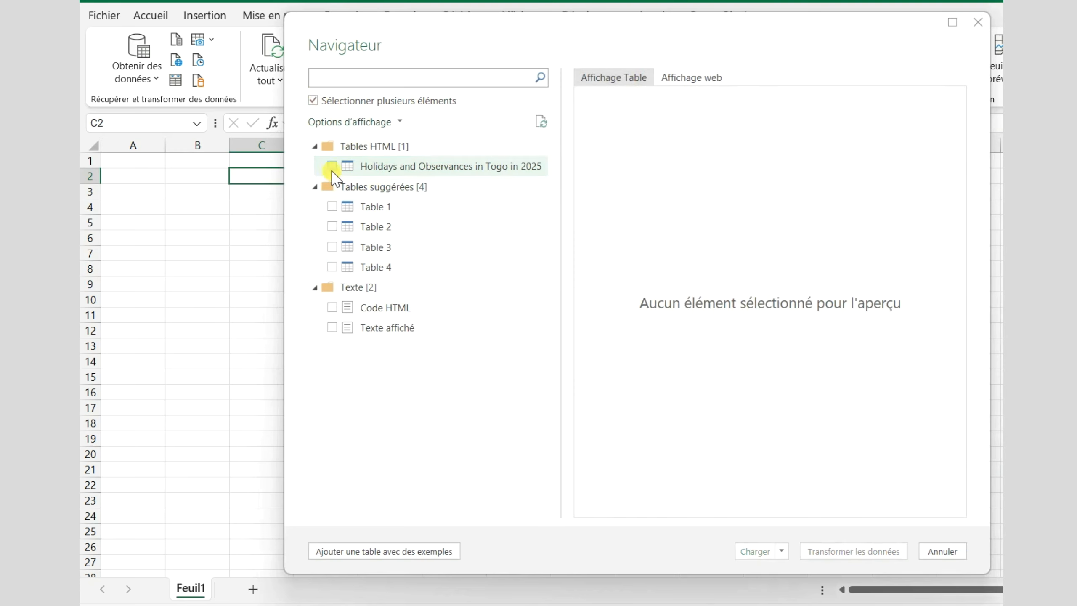
left_click(332, 166)
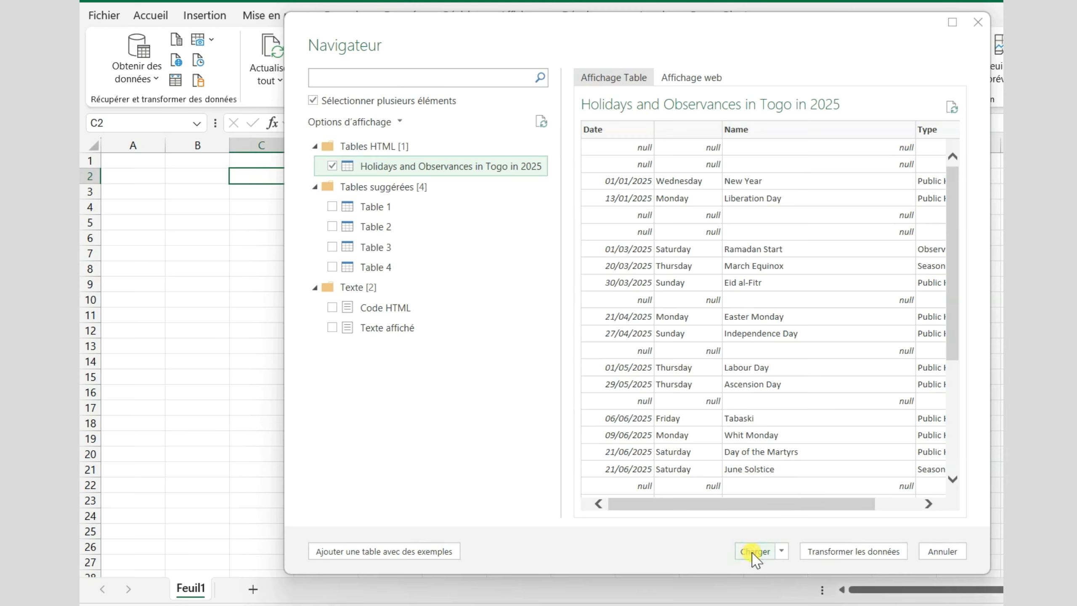
left_click(782, 552)
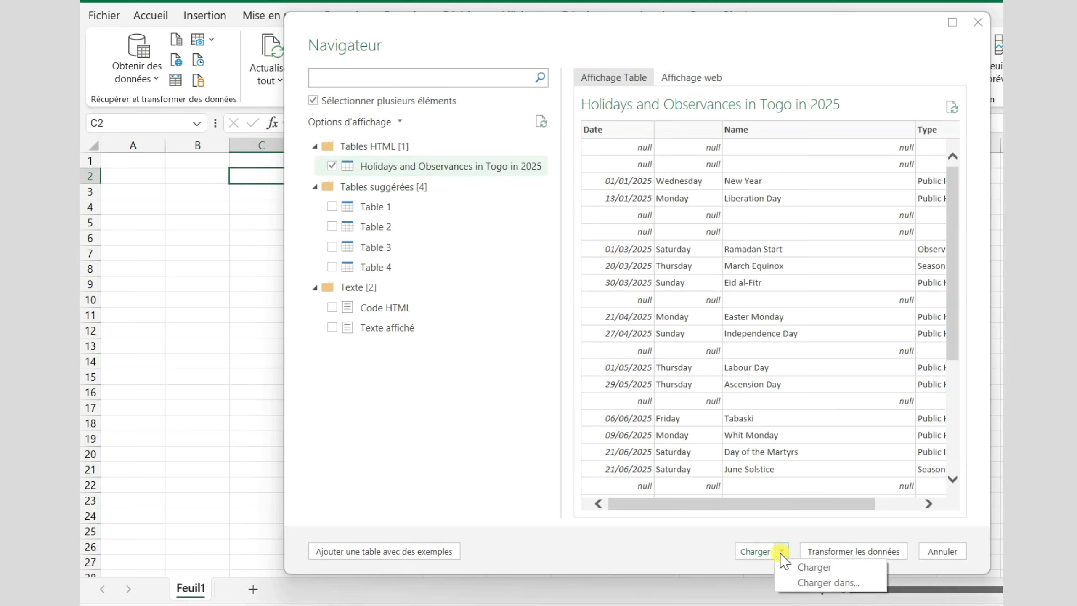
left_click(803, 584)
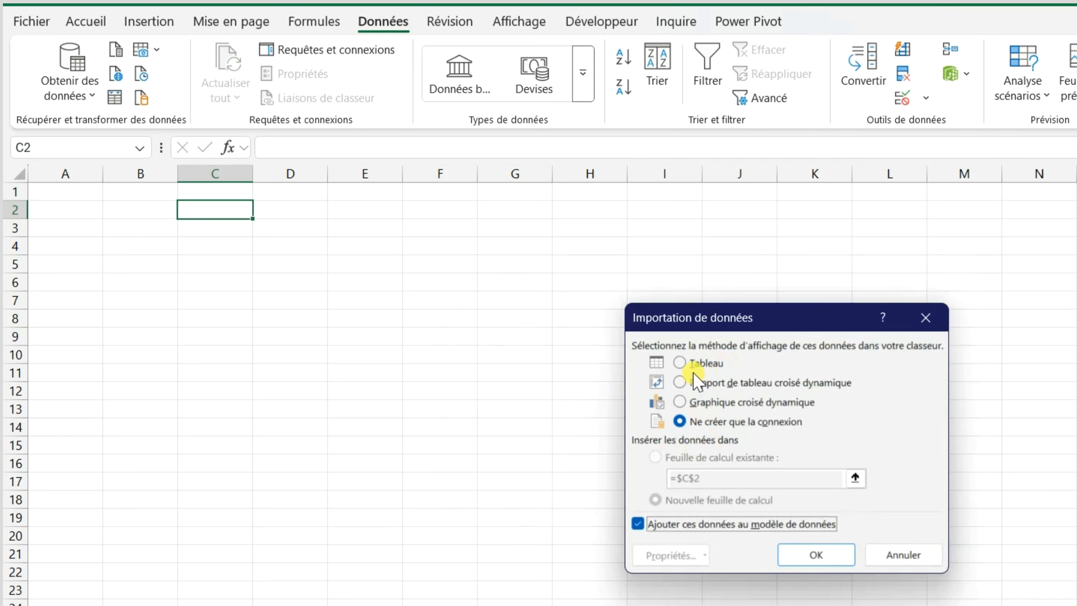
- Import the data as a table (Tableau) into the existing worksheet starting at cell A2 of Feuil1
left_click(693, 369)
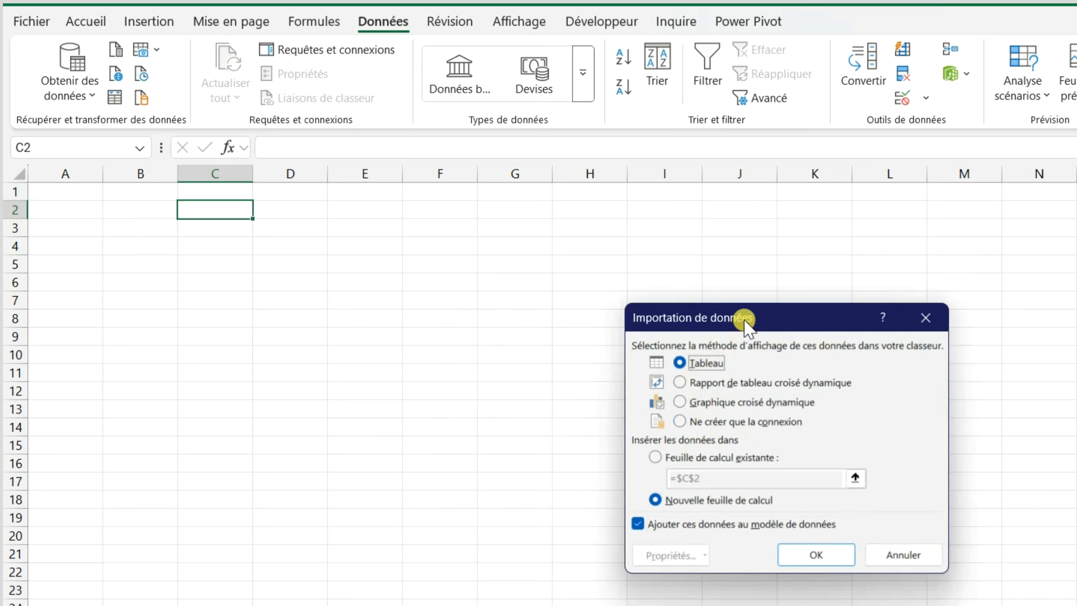
left_click_drag(748, 319, 287, 281)
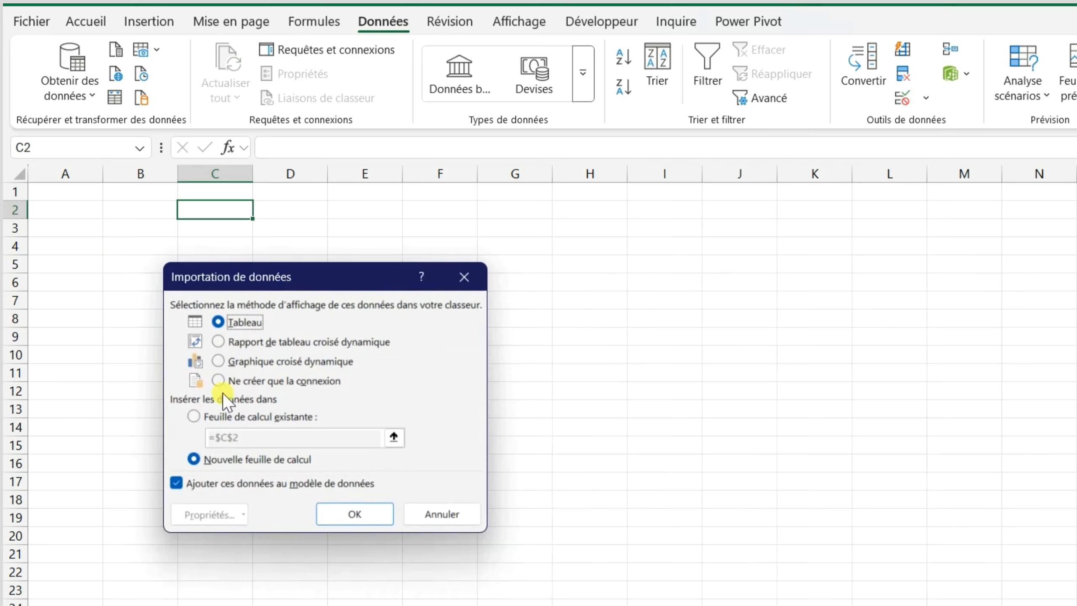
left_click(275, 465)
left_click(255, 417)
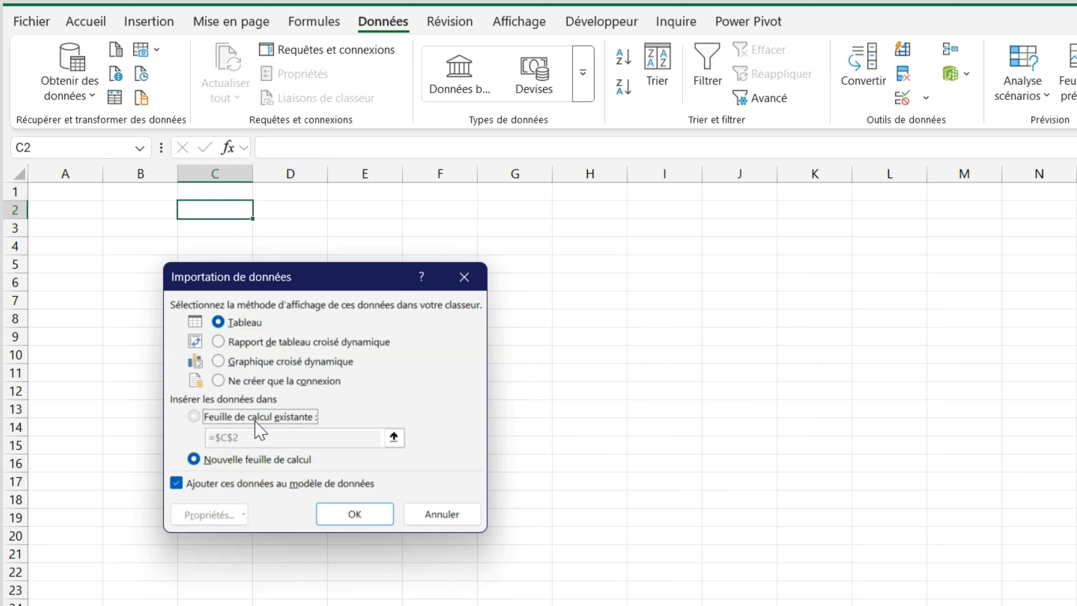
left_click(402, 436)
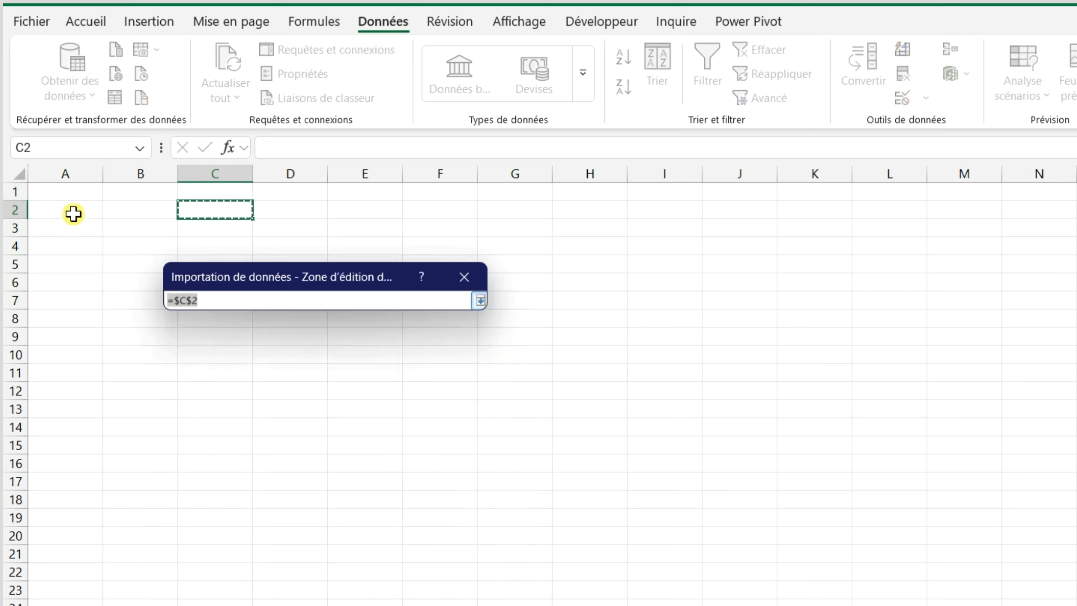
left_click(71, 211)
left_click(479, 301)
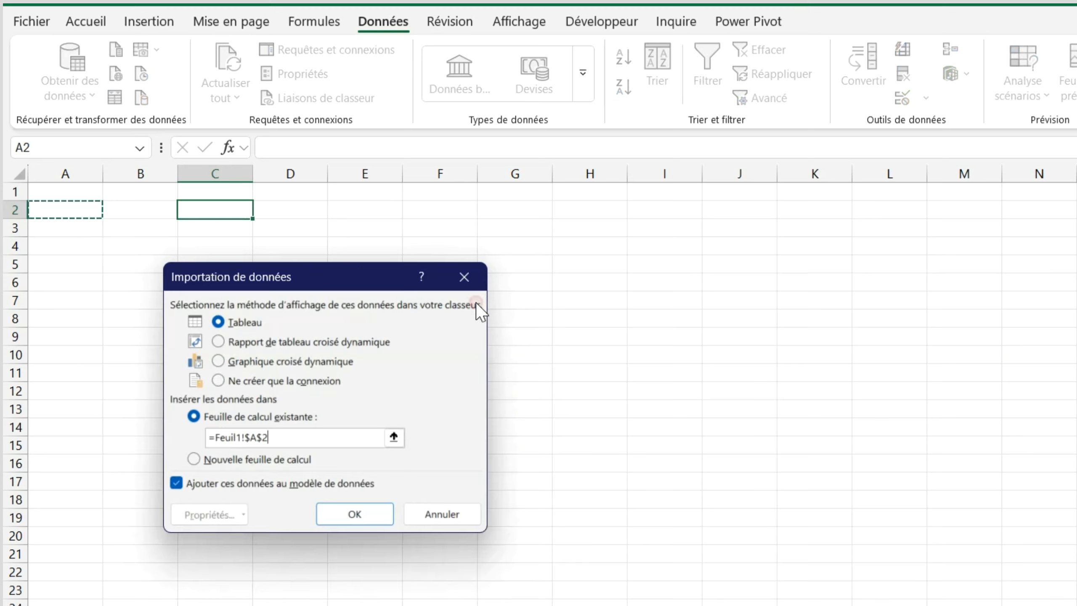
left_click(372, 513)
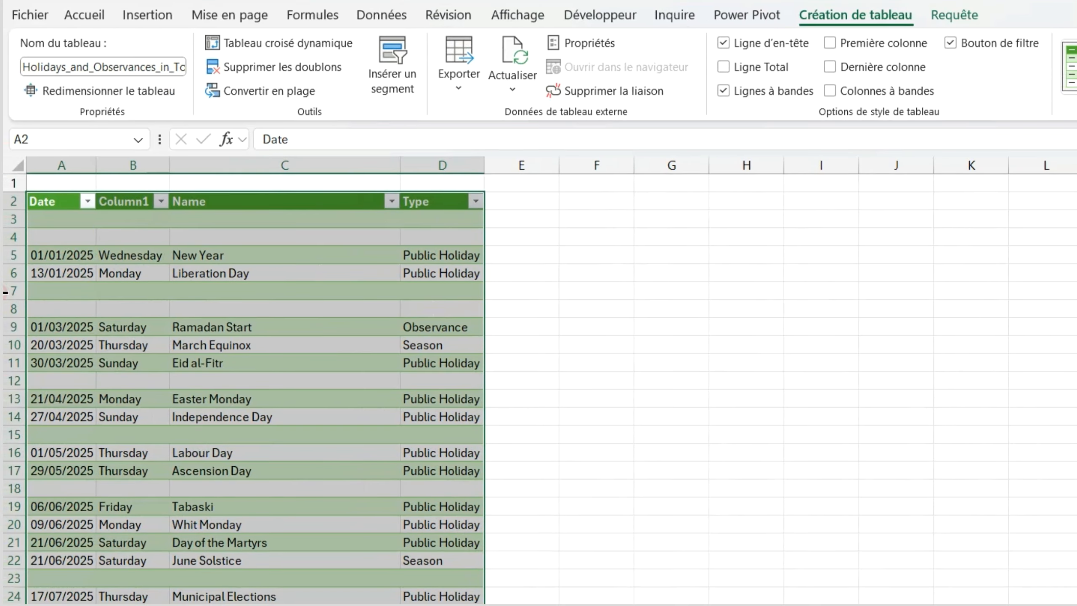
- Examine the imported holiday table's name, its entries and the empty rows between them
left_click(90, 66)
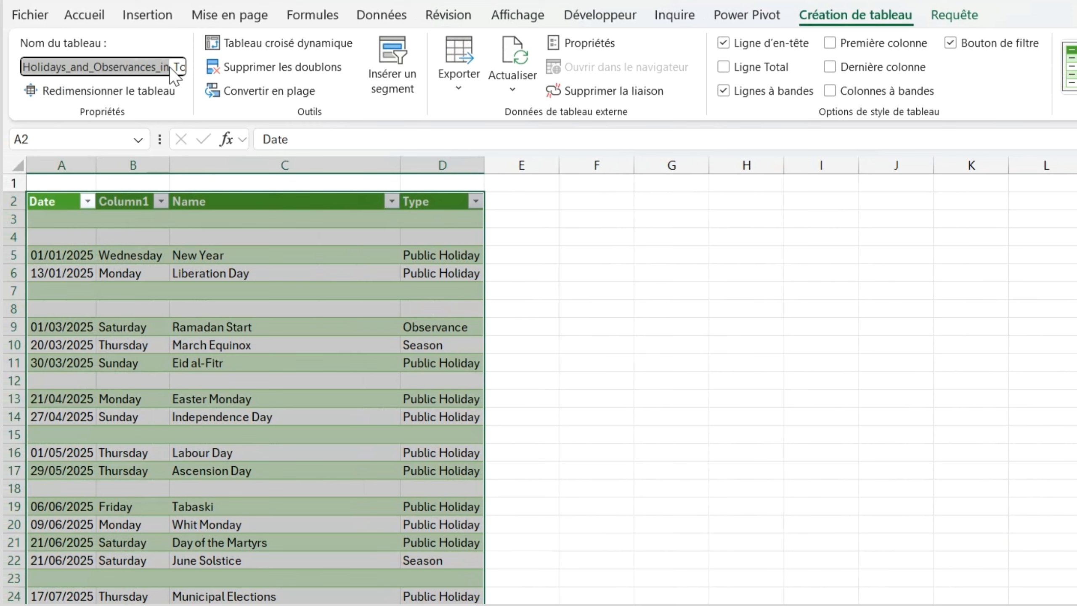
left_click(142, 277)
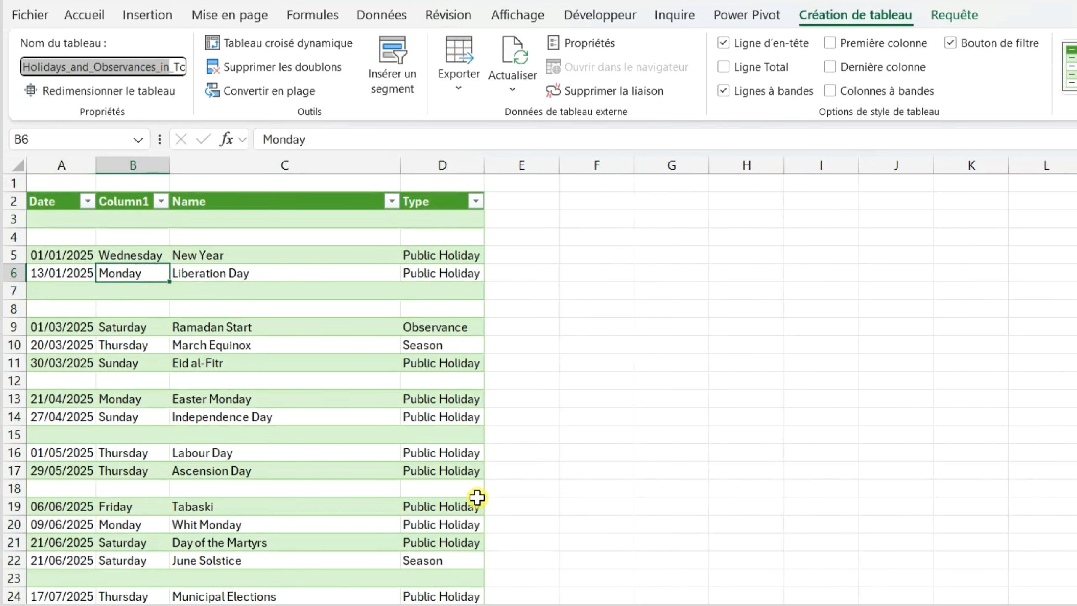
left_click(354, 577)
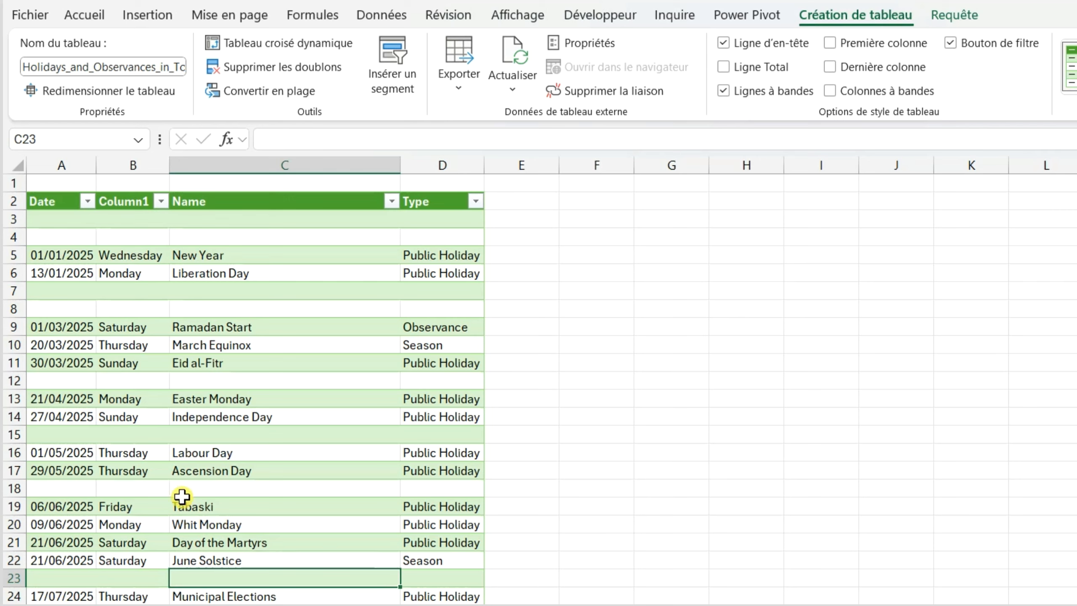
key("Left")
key("Left")
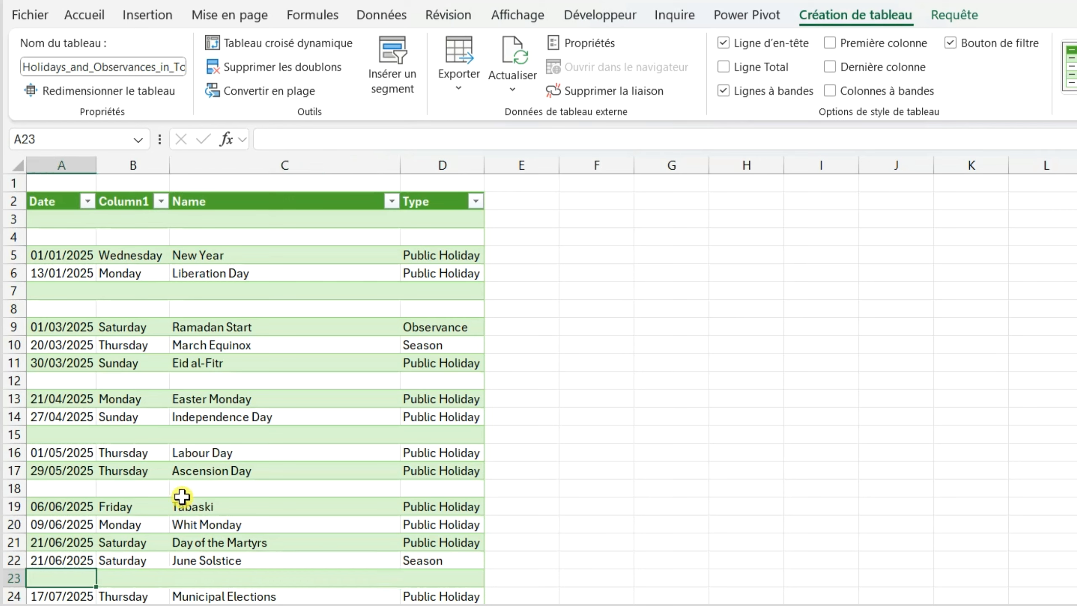
left_click(78, 401)
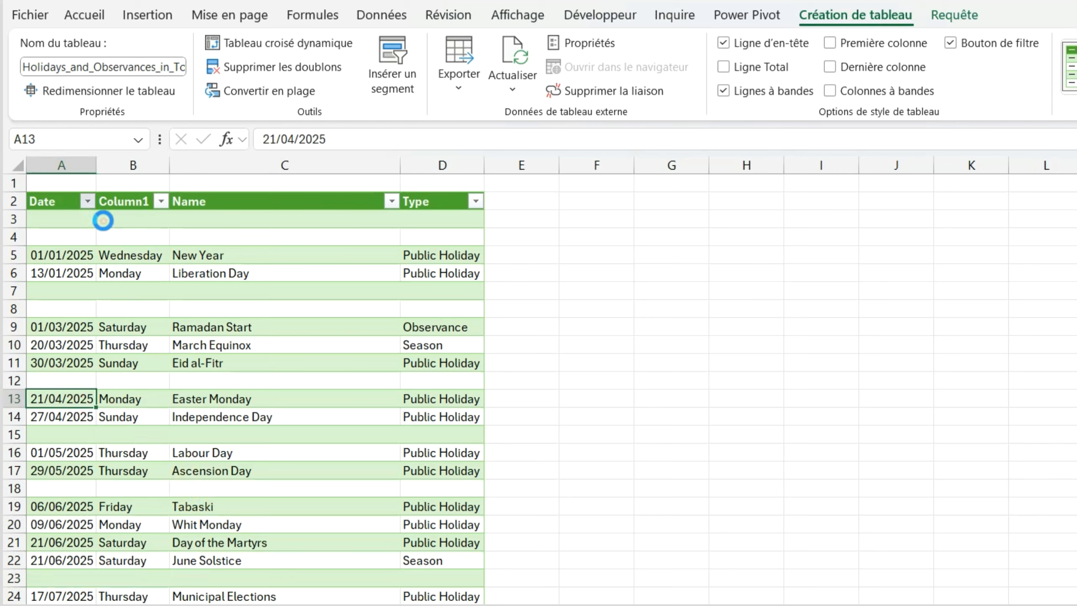
- Filter the table's Date column to show only its blank entries (Vides)
left_click(87, 201)
left_click(83, 445)
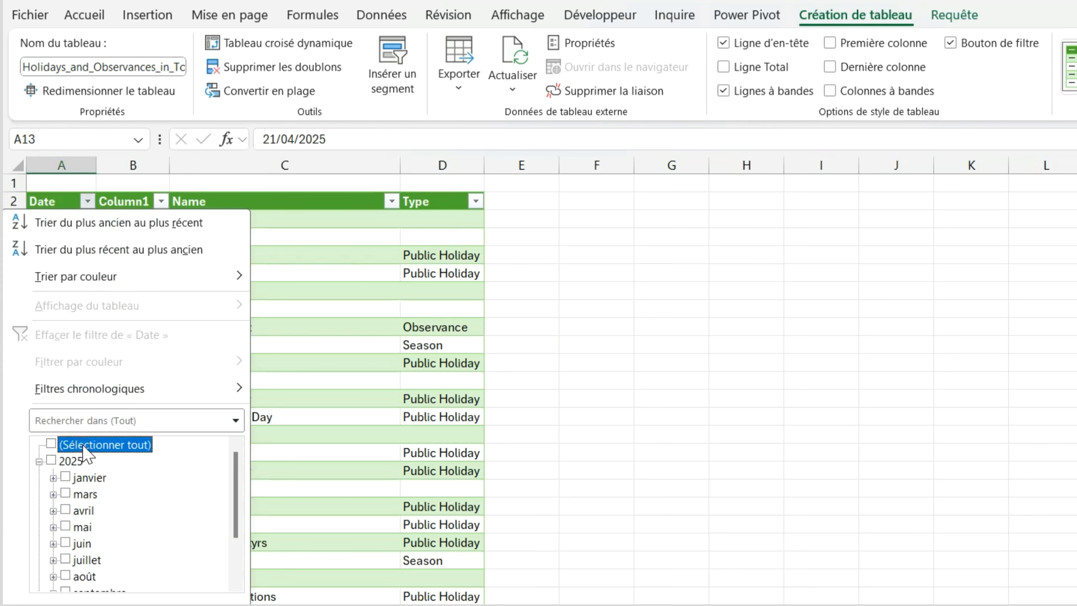
scroll(232, 473, "down", 2)
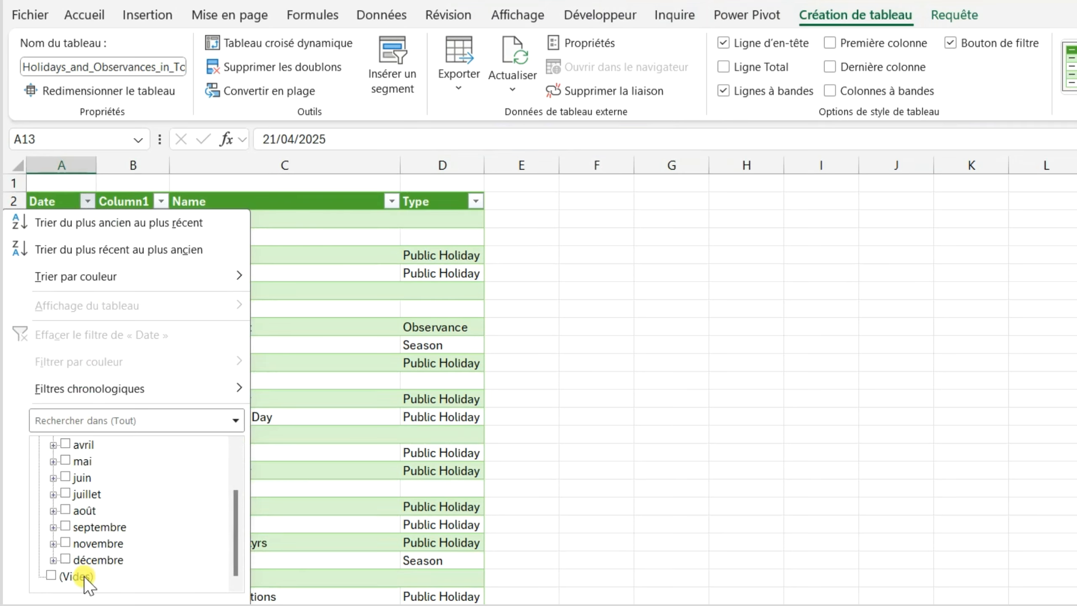
key("Return")
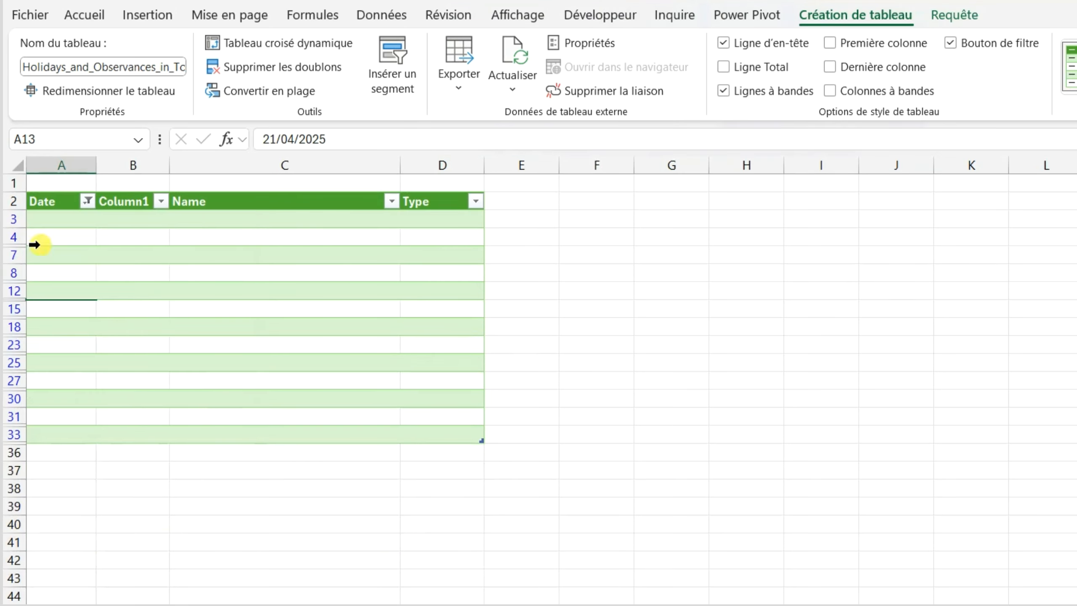
- Delete all the filtered blank rows from the table and clear the Date filter
left_click_drag(14, 219, 35, 433)
right_click(97, 350)
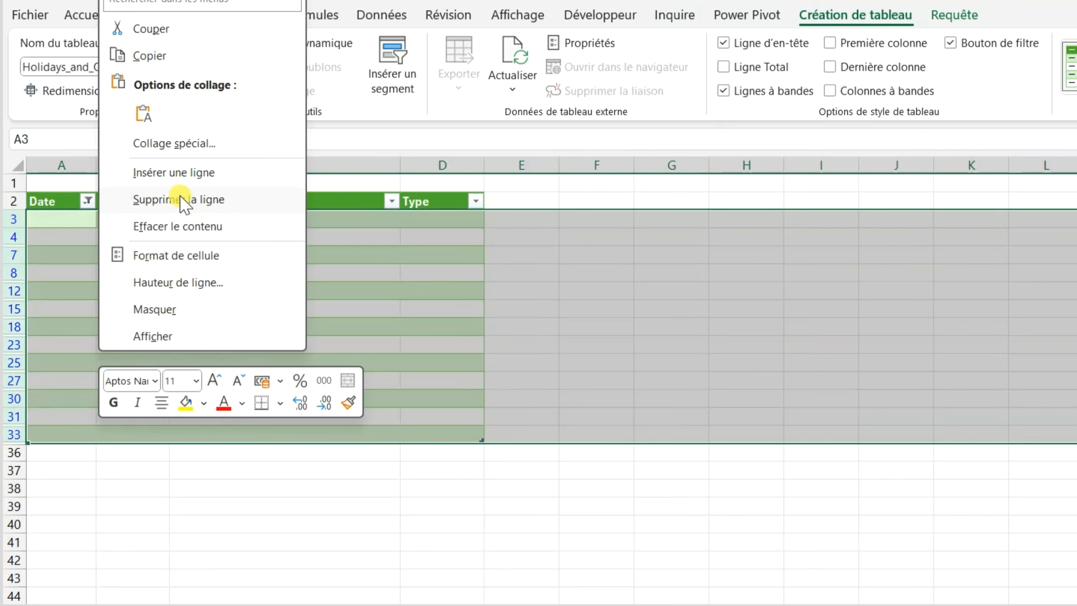
left_click(184, 200)
left_click(87, 201)
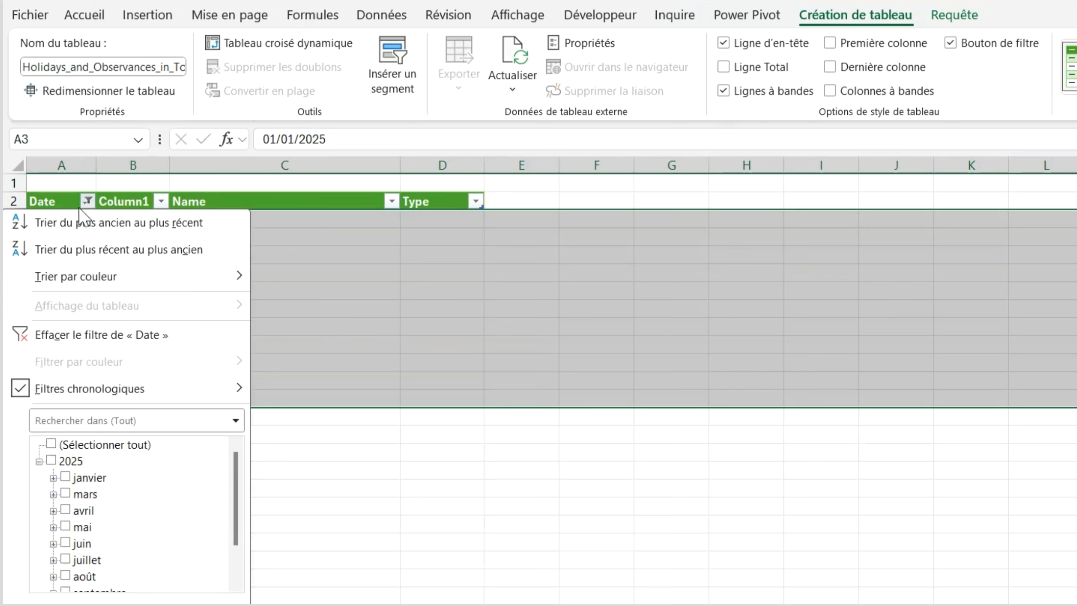
left_click(74, 336)
left_click(145, 272)
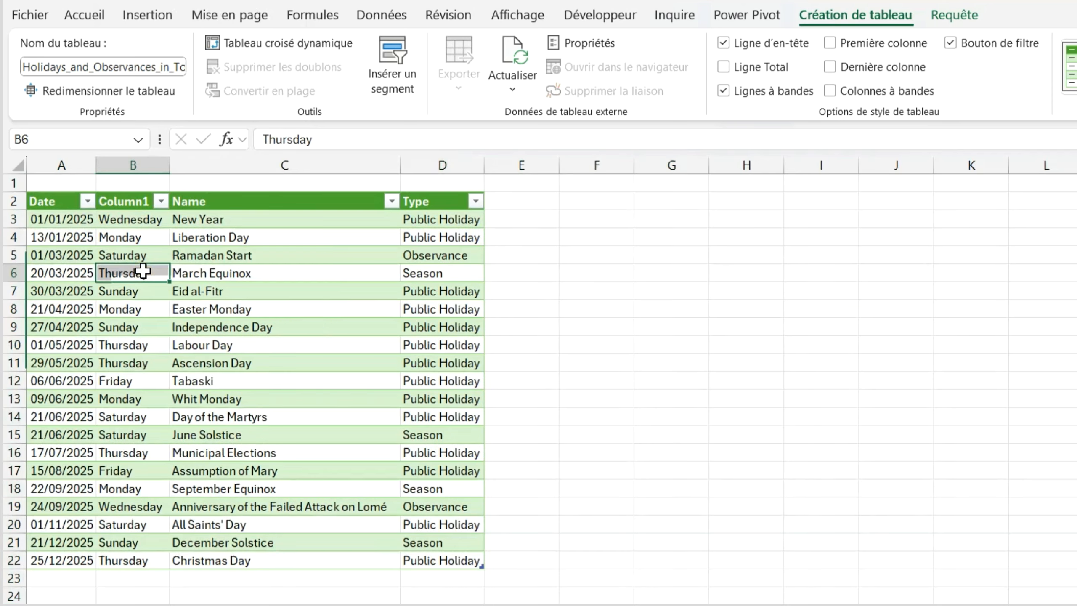
- Rename the Column1 header in B2 as Jours
left_click(68, 255)
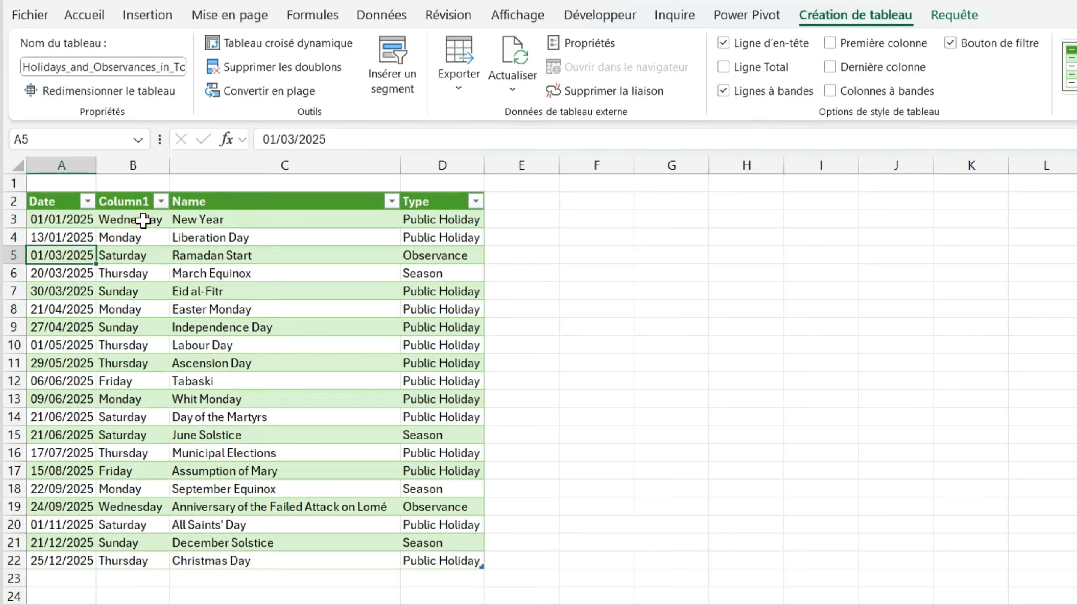
left_click(136, 201)
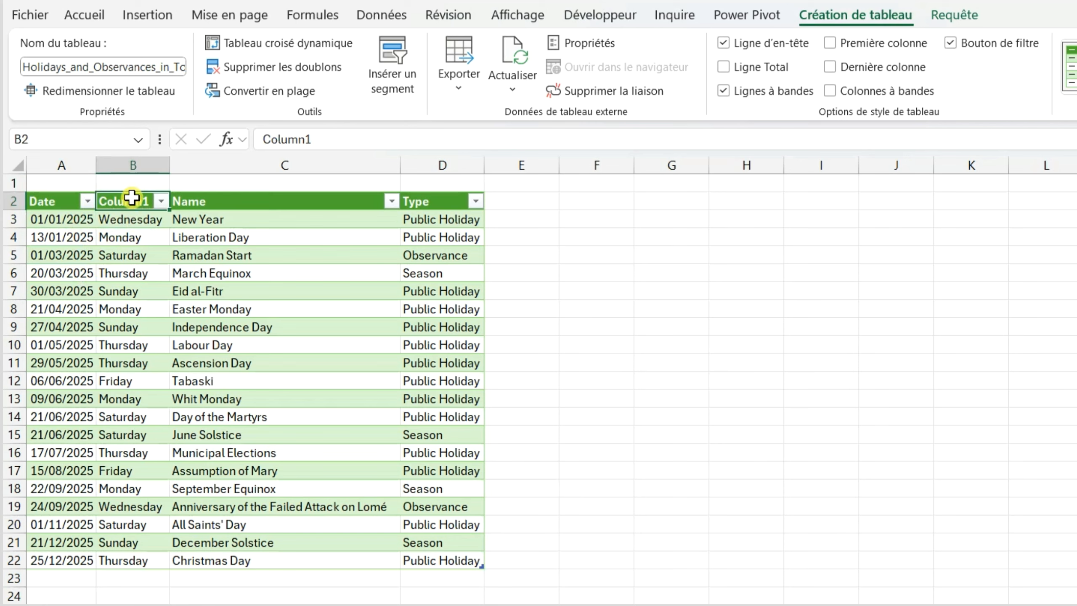
type("Jours")
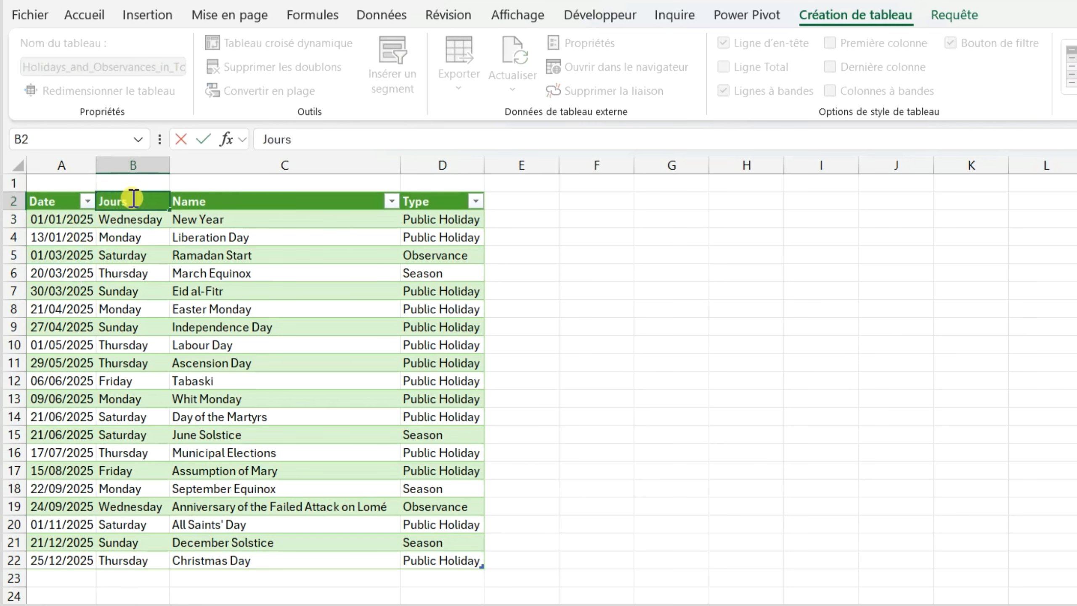
key("Tab")
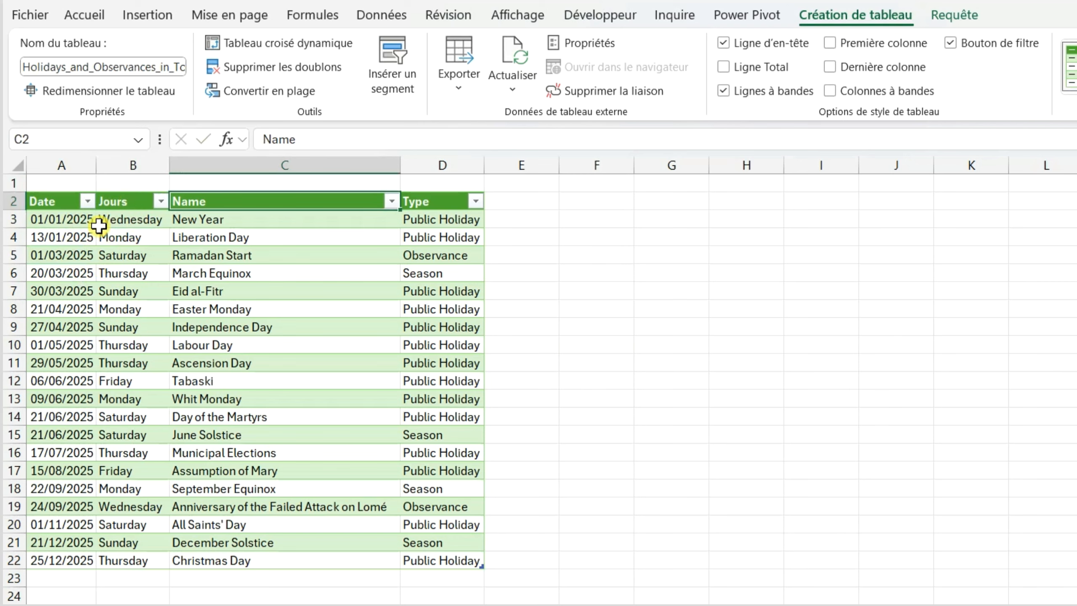
left_click(60, 224)
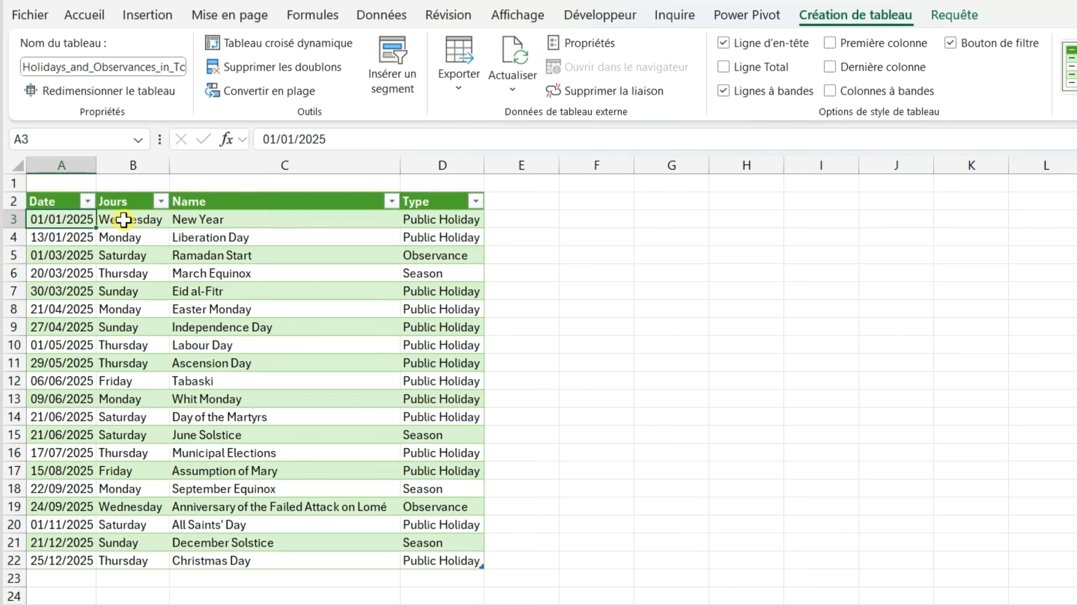
left_click(122, 219)
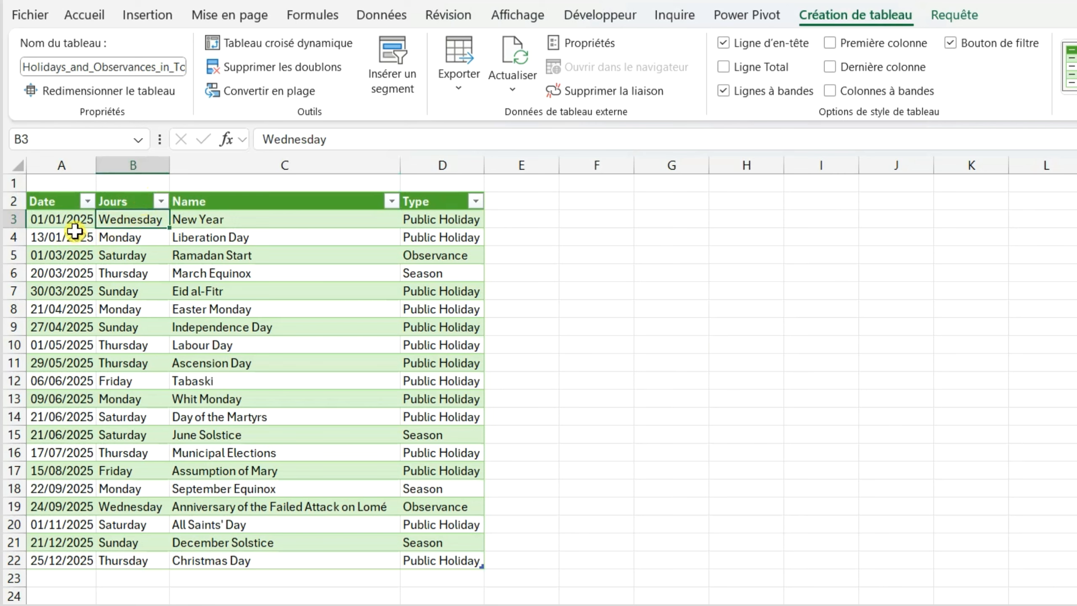
left_click(223, 226)
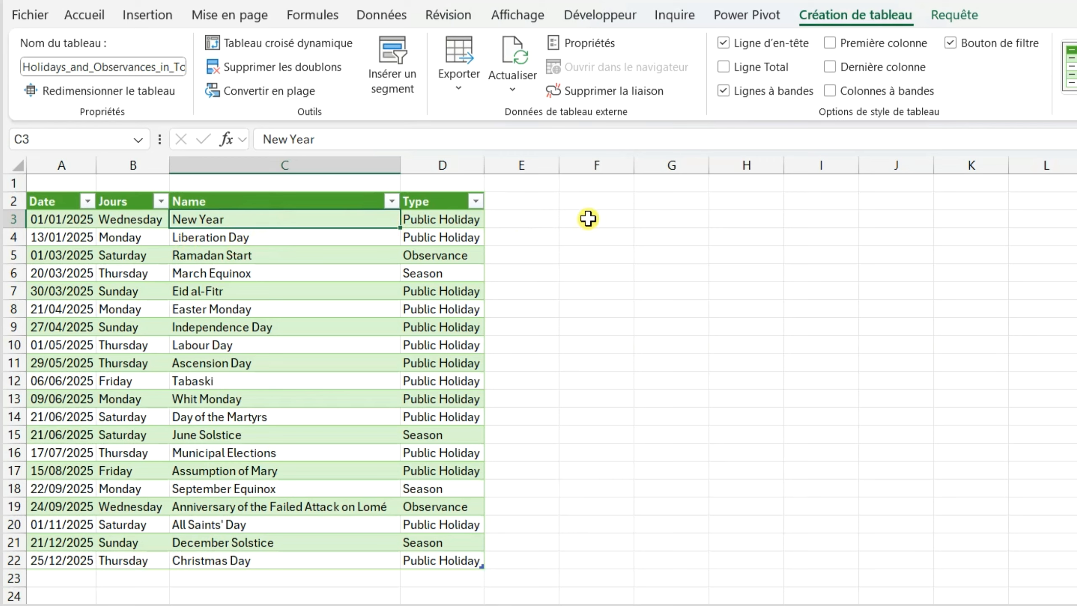
- Enter a TRADUIRE formula in E3 that translates the Name value of the same table row
left_click(554, 217)
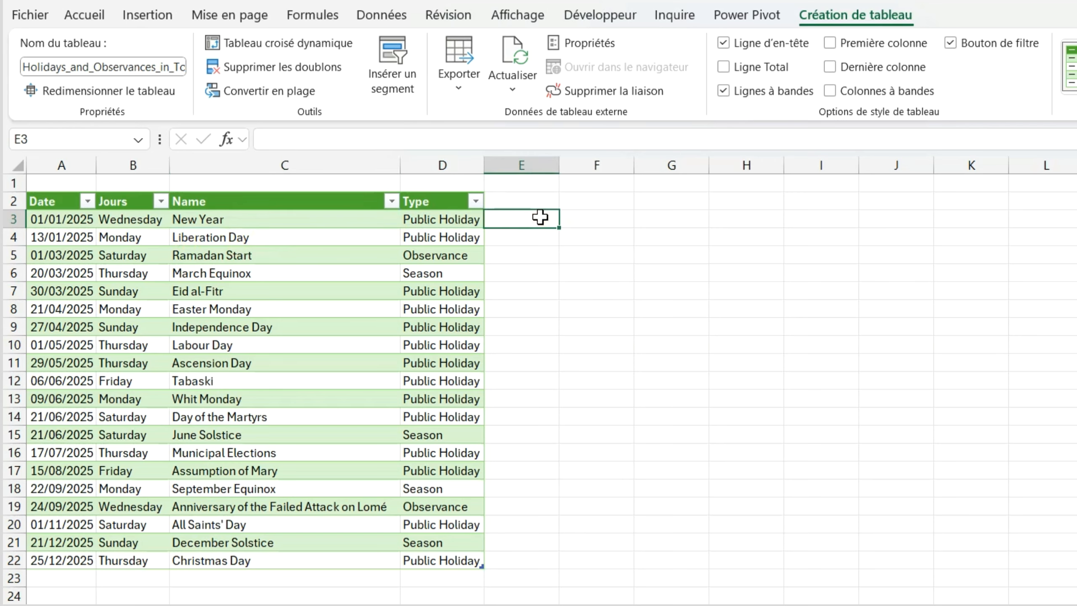
type("=tr")
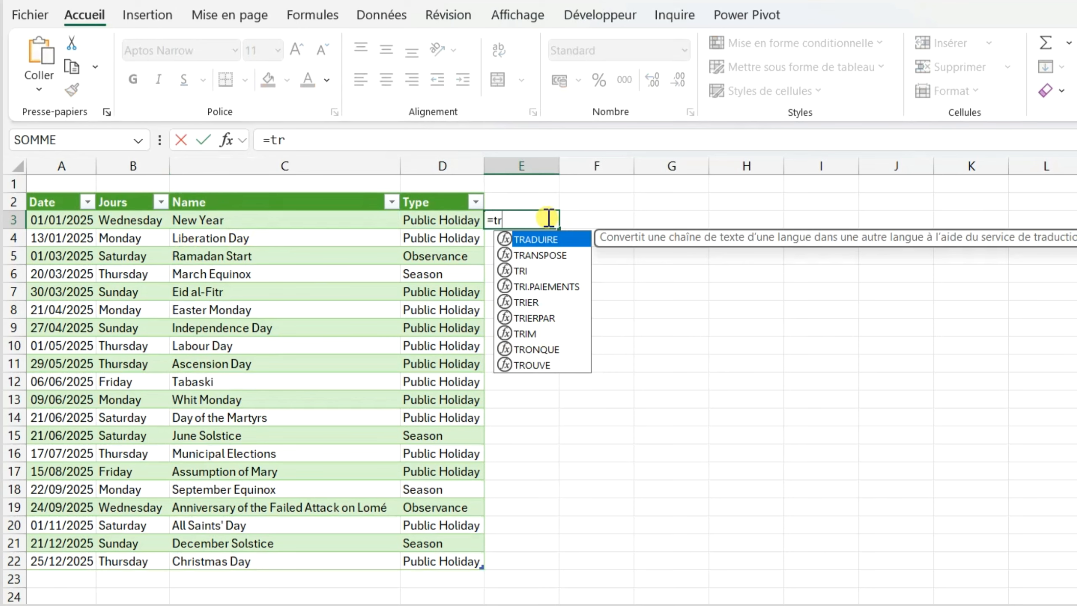
double_click(551, 240)
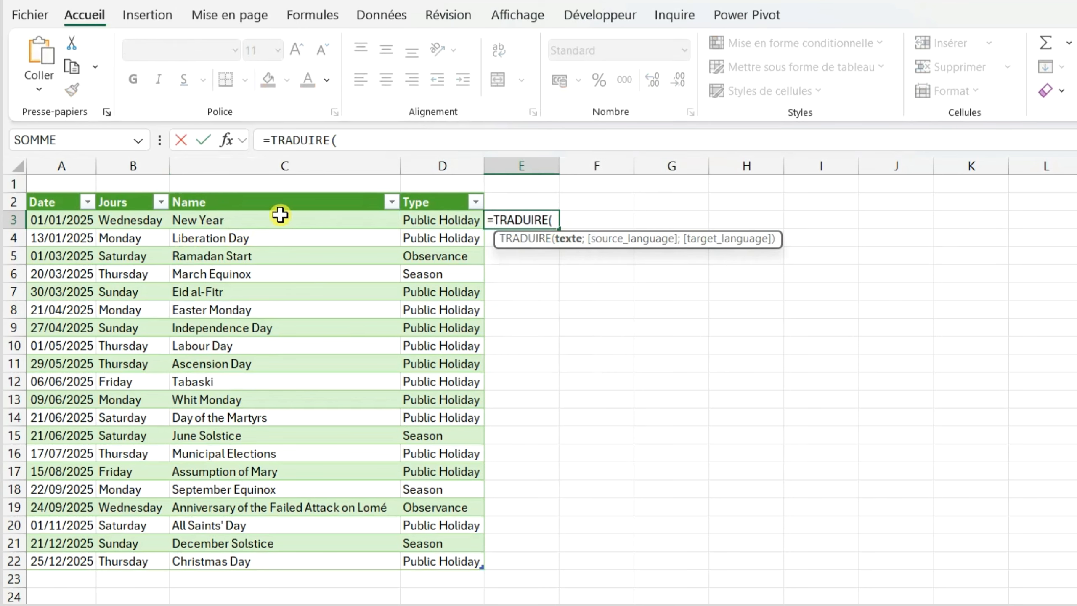
left_click(318, 221)
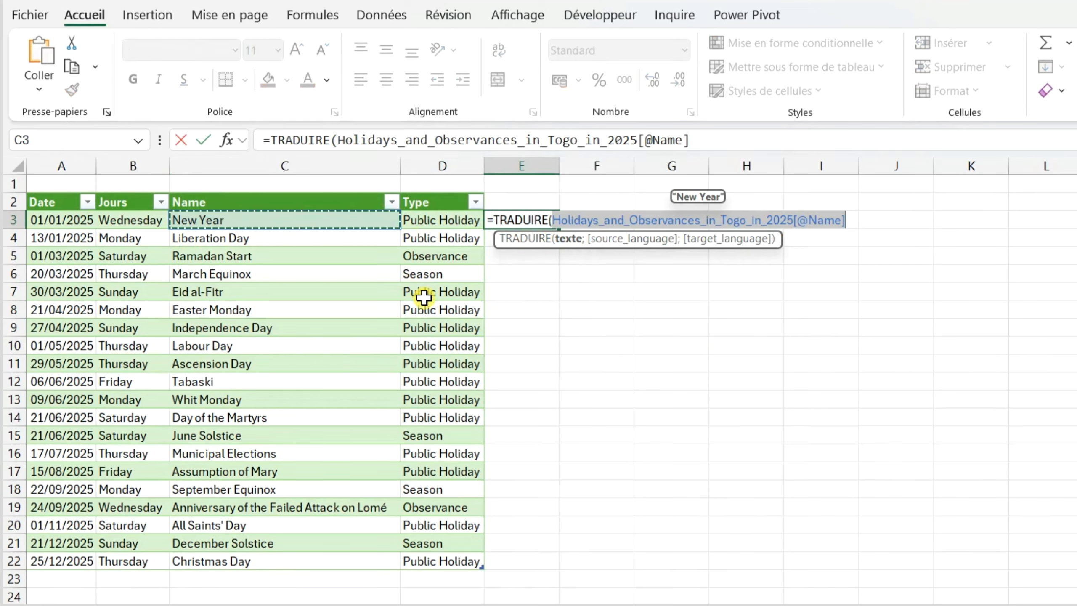
key("Return")
- Fill the TRADUIRE formula from E3 down to E22 and autofit the width of column E
left_click(547, 220)
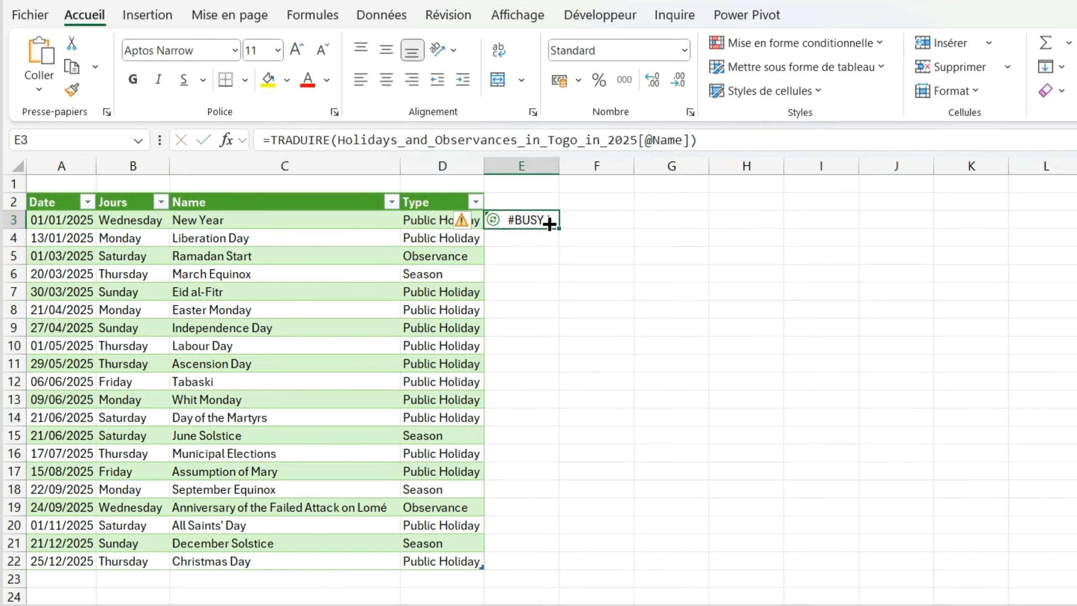
left_click_drag(558, 229, 544, 566)
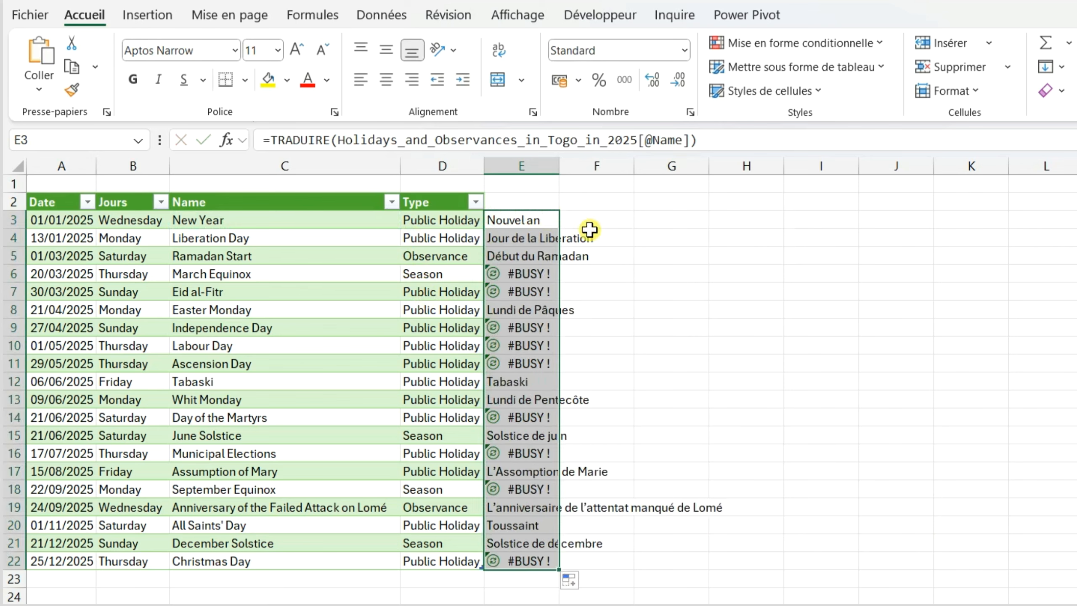
double_click(560, 164)
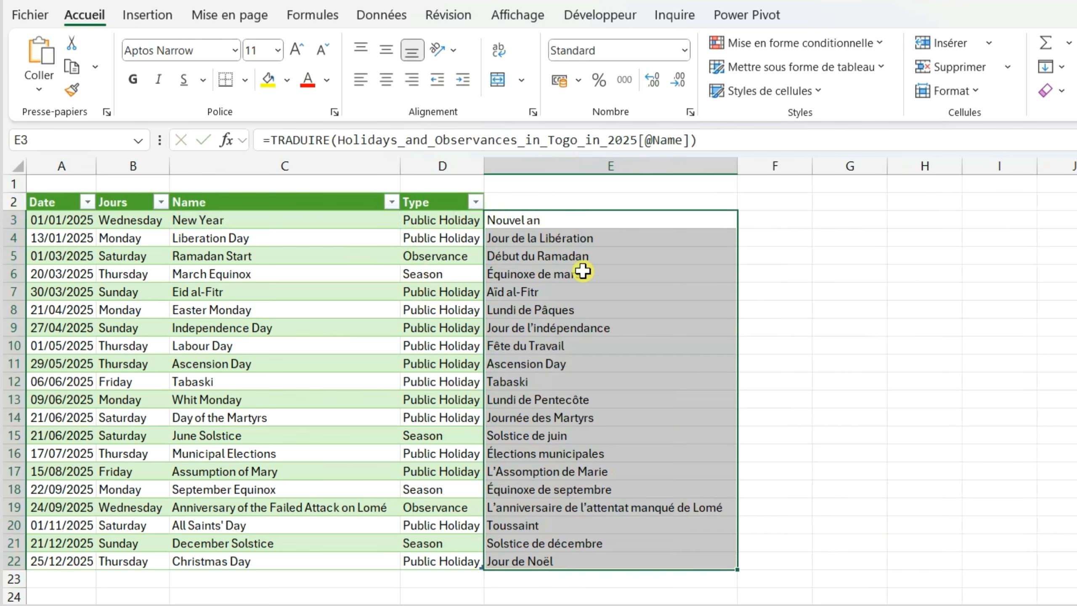
- Copy the translation formulas in E3:E22 into column F starting at F3 and check the formula in F3
key("ctrl+c")
left_click(764, 218)
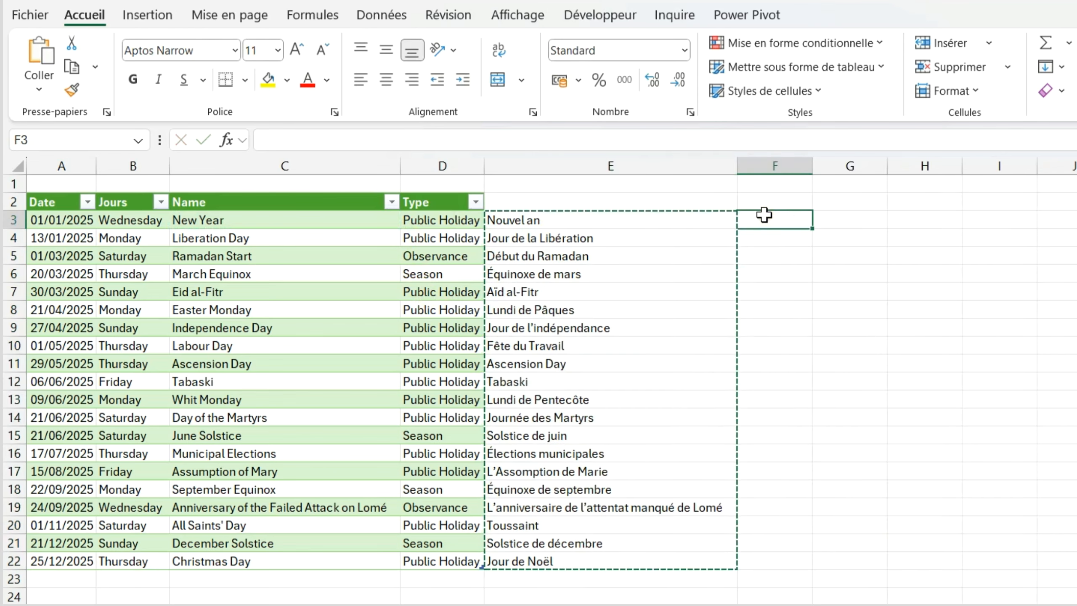
key("ctrl+v")
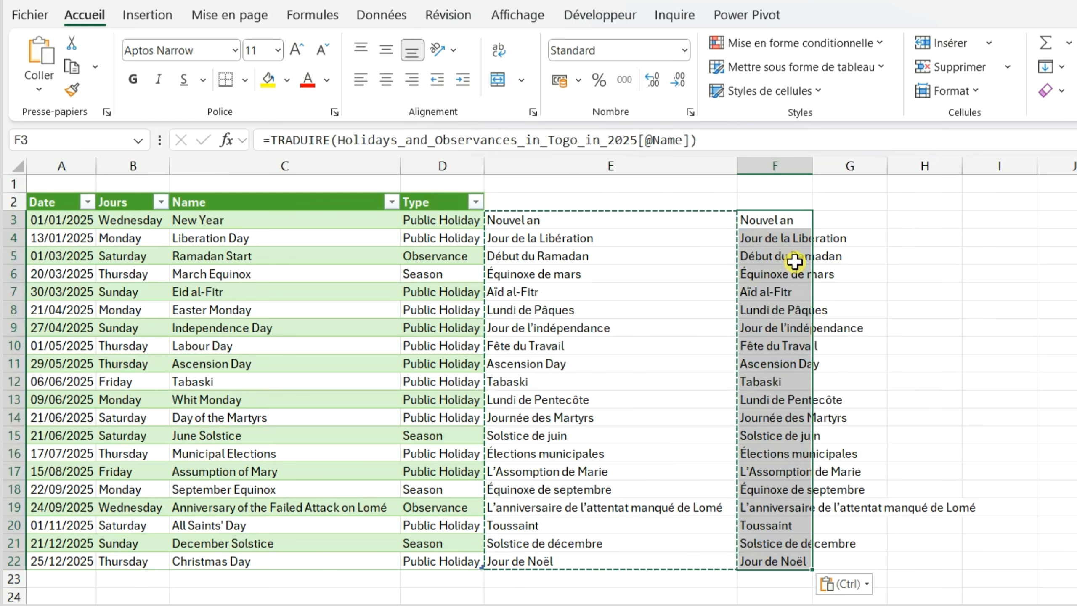
double_click(790, 223)
- Extend the TRADUIRE formula from E3 across to F3 so it translates the Type column, and fill it down to F22
left_click(674, 229)
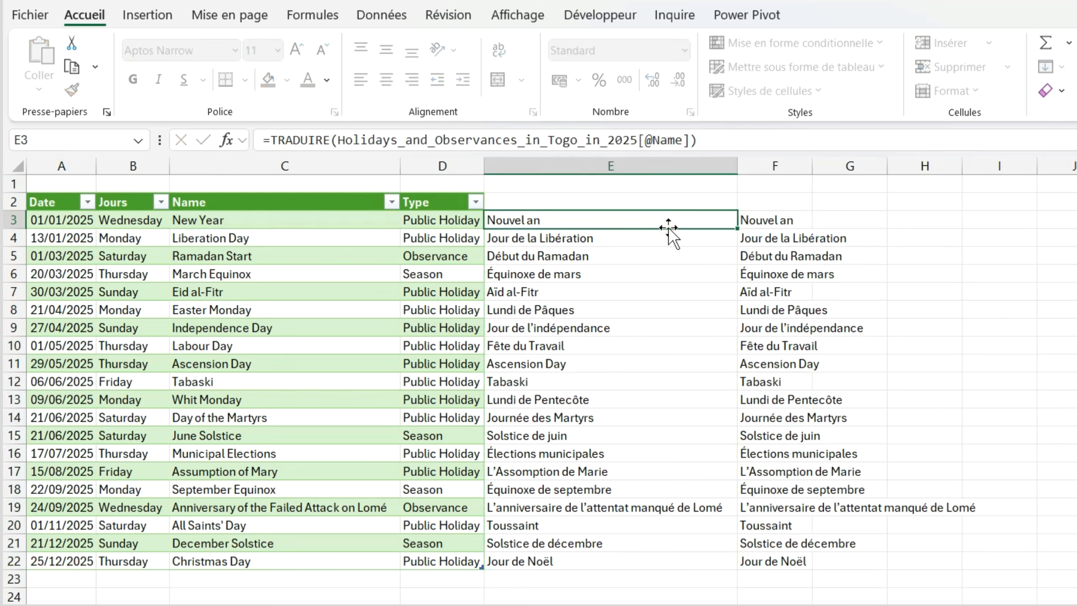
left_click(781, 222)
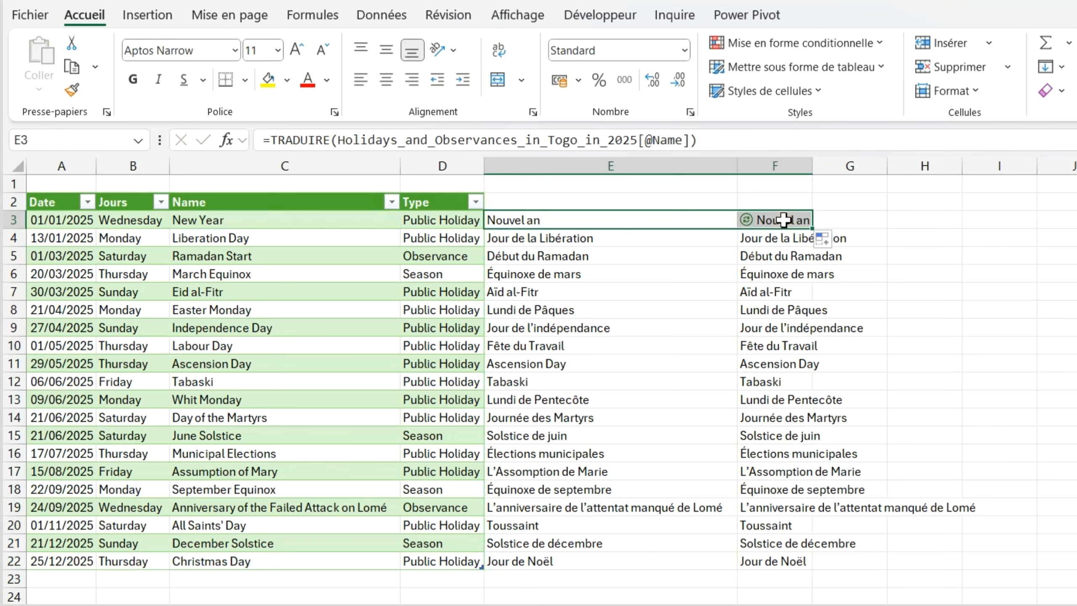
double_click(814, 228)
key("Tab")
left_click(790, 223)
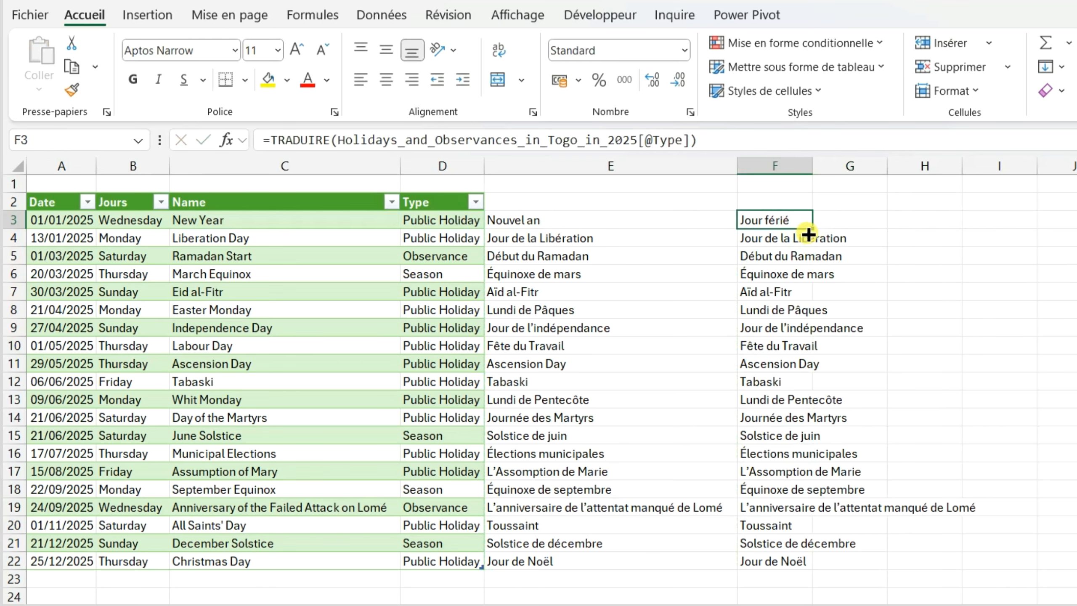
left_click_drag(812, 229, 791, 568)
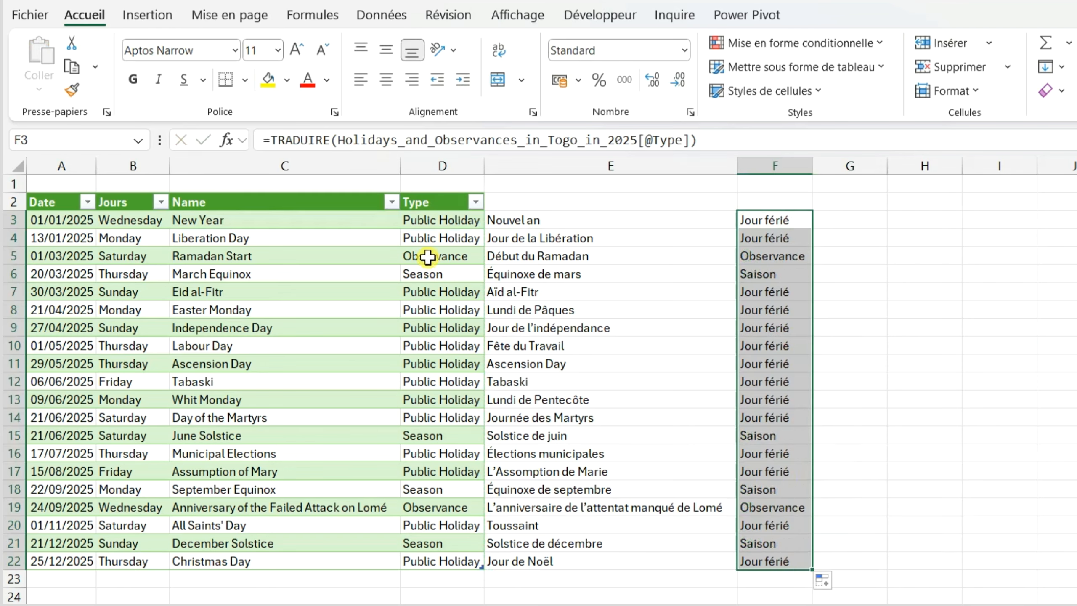
- Copy the translated names in E3:E22 and paste them as values over the Name column starting at C3
left_click_drag(498, 222, 531, 561)
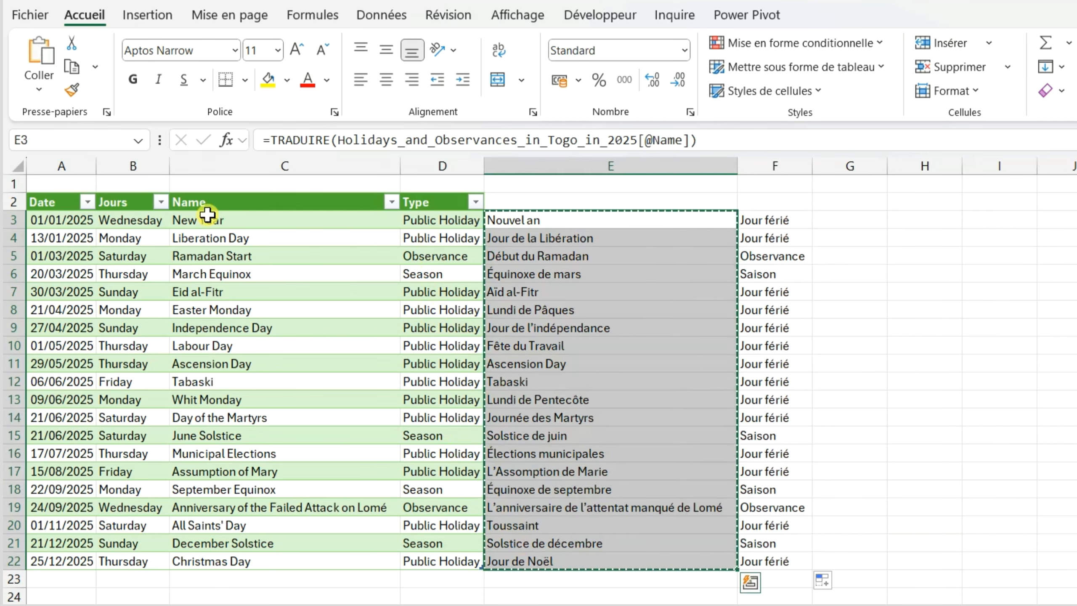
left_click(214, 219)
right_click(214, 219)
left_click(292, 199)
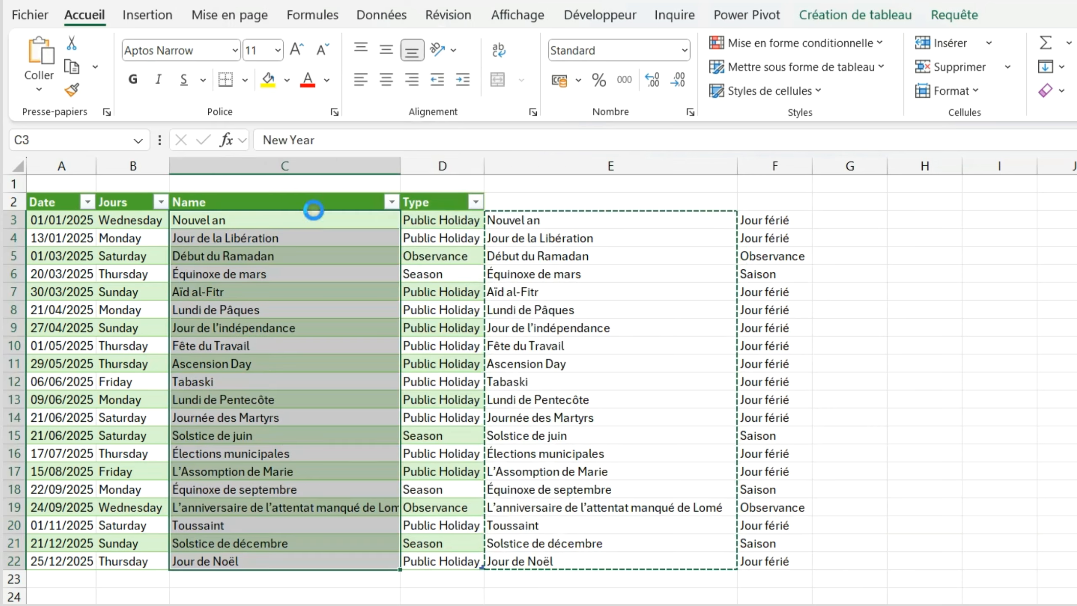
left_click(308, 293)
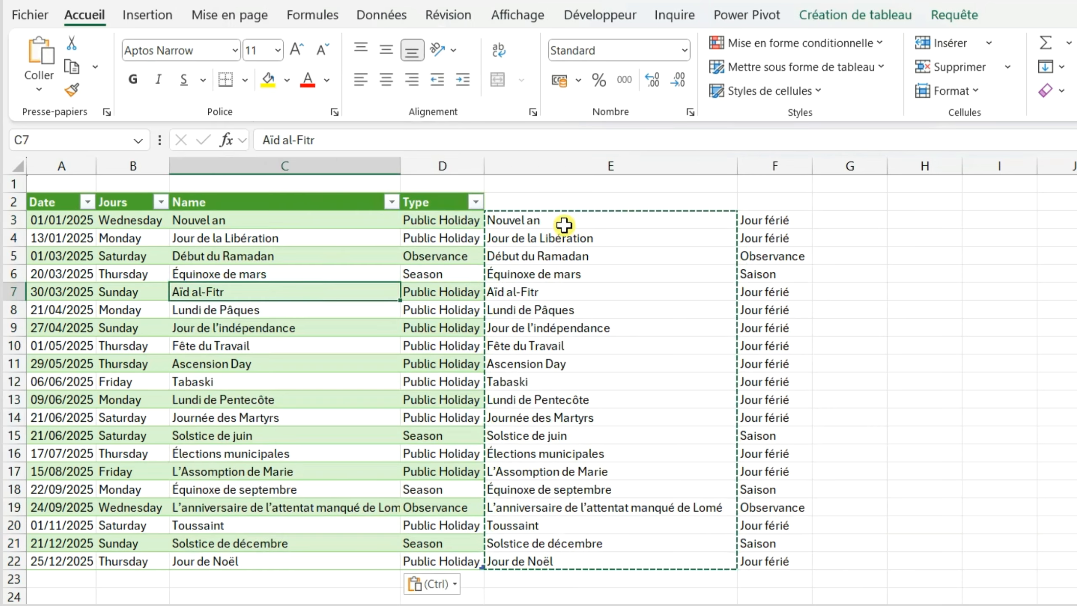
left_click_drag(546, 221, 753, 560)
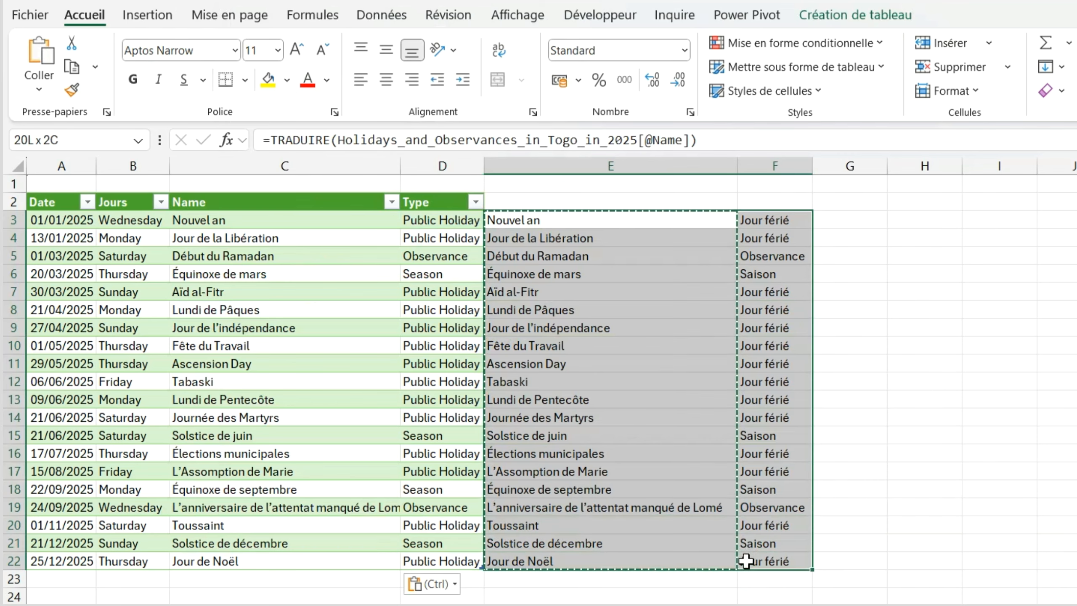
left_click(649, 385)
left_click_drag(551, 220, 560, 293)
- Try adding source language "en" and target language "fr" as arguments to the TRADUIRE formula in E3
left_click(563, 215)
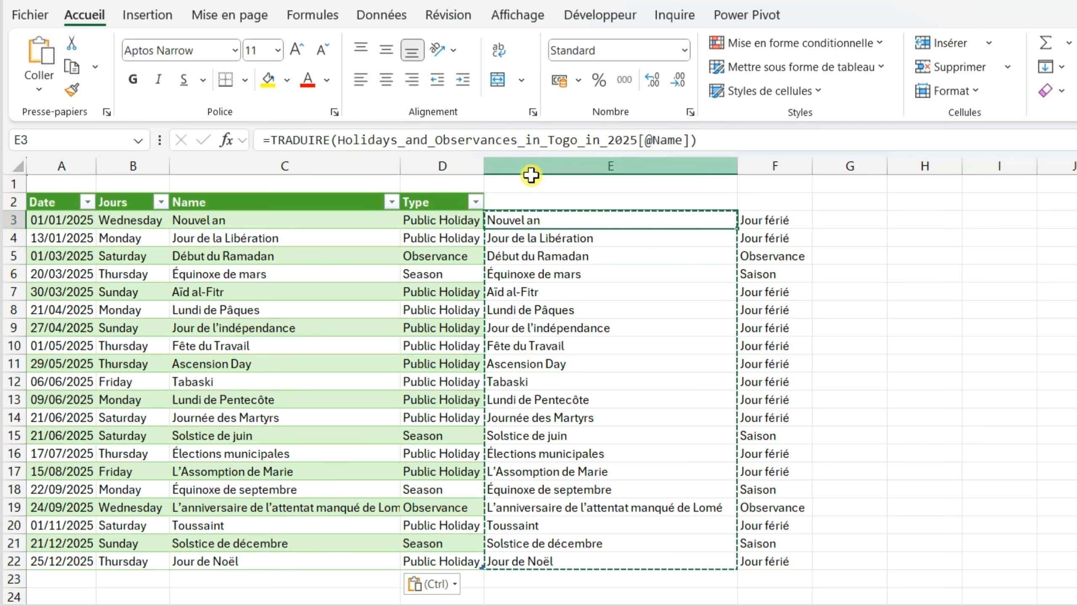
left_click(687, 140)
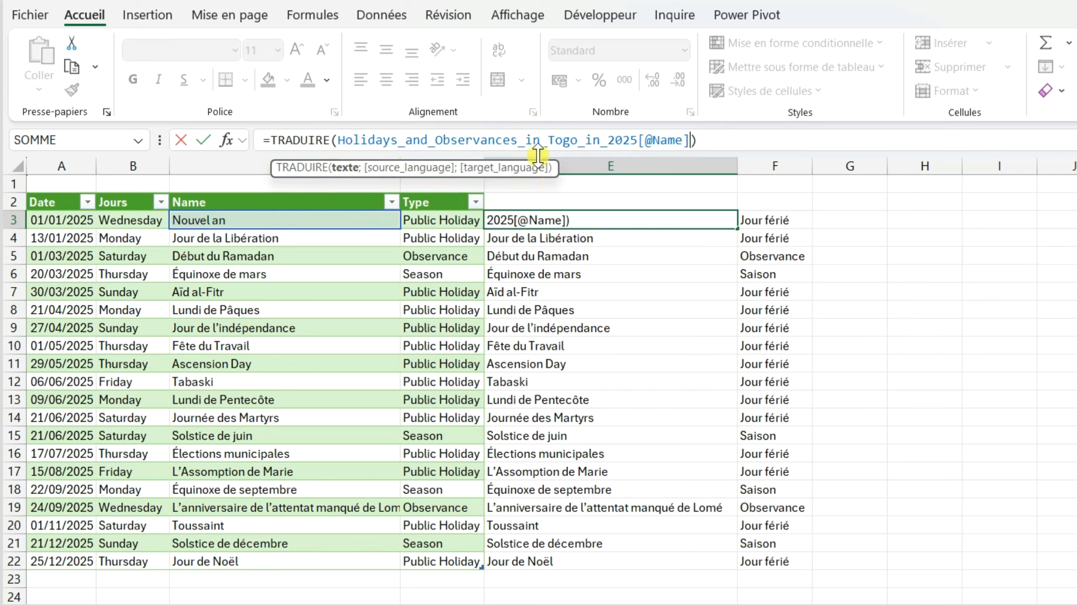
type(";")
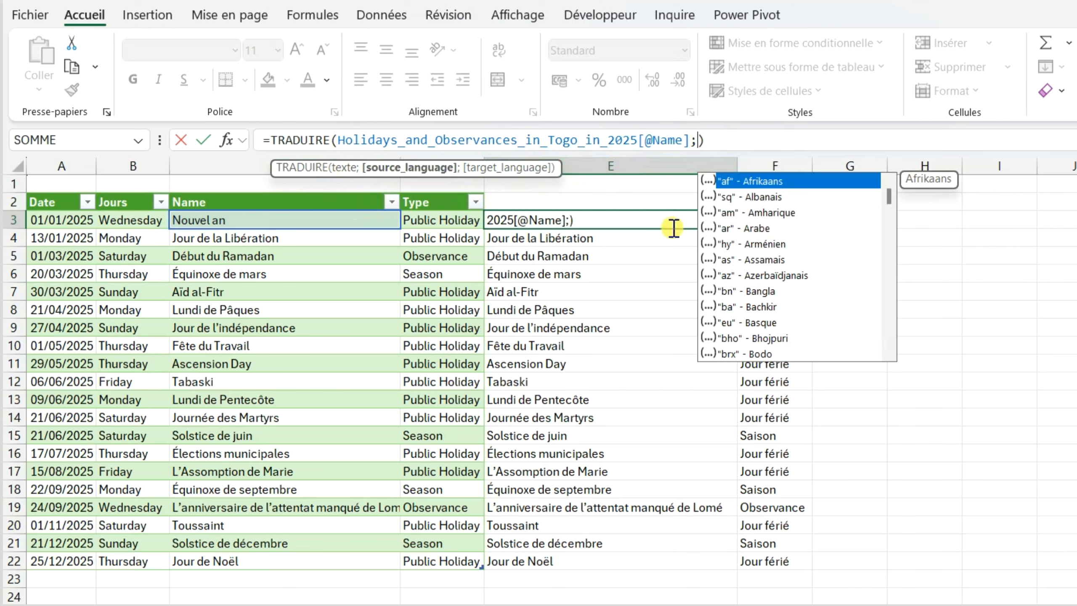
type("\"en")
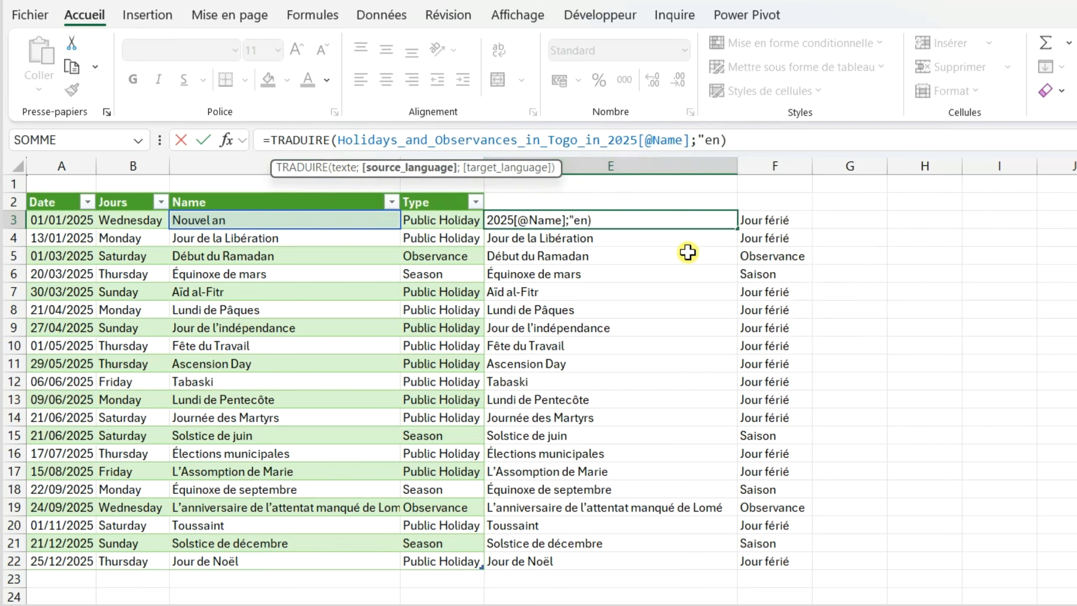
type("\";")
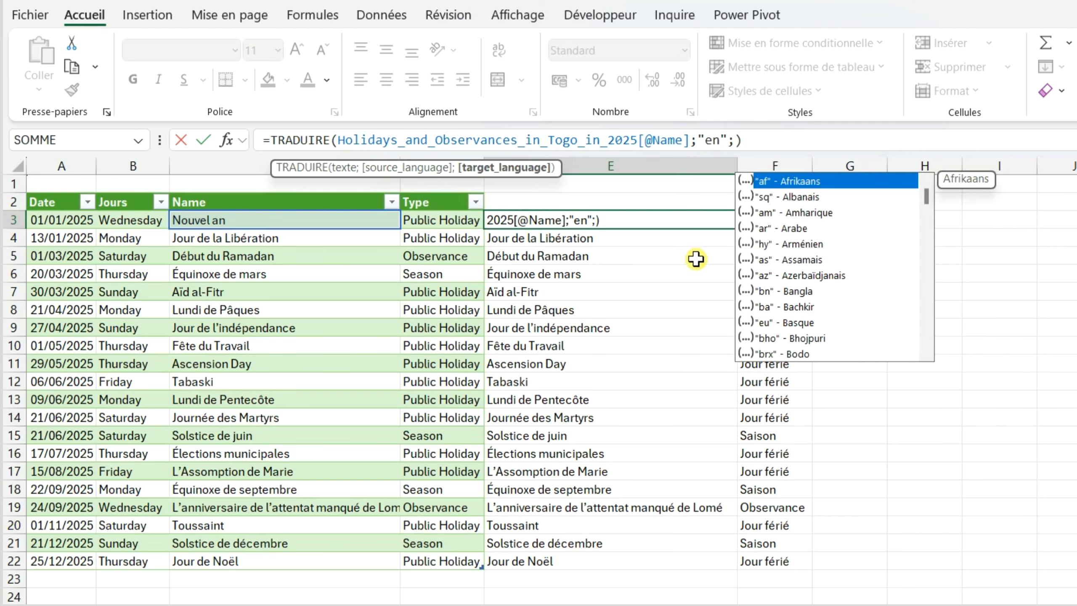
type("\"fr\"")
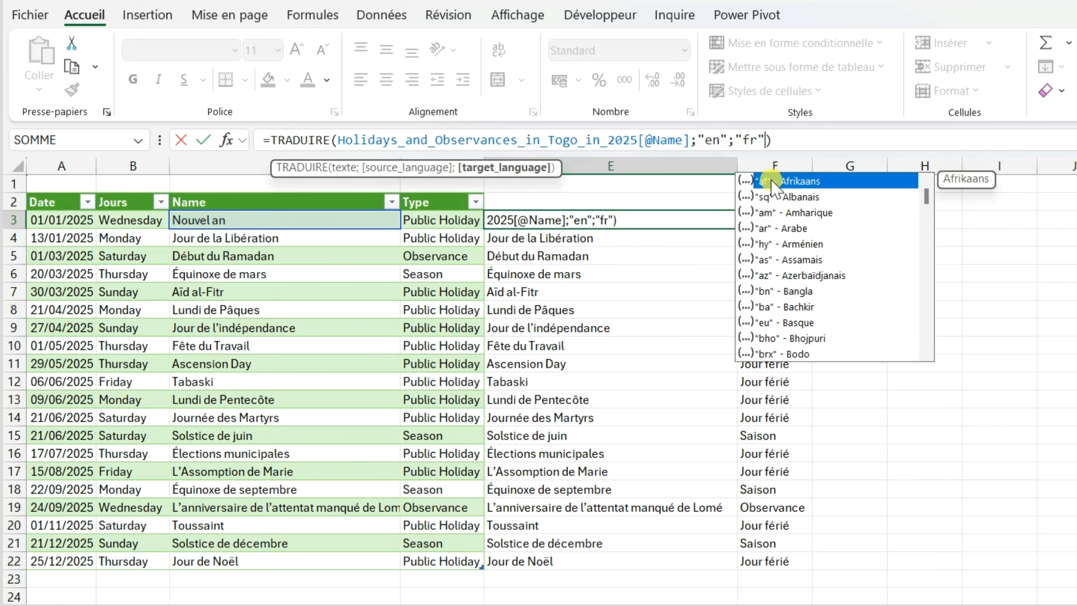
key("Escape")
left_click(655, 218)
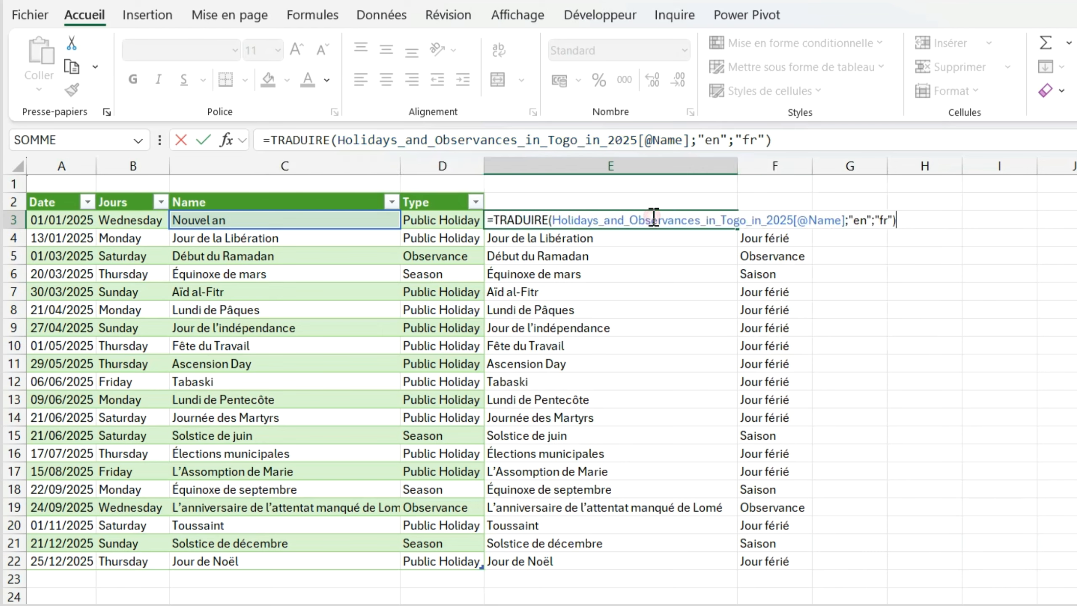
left_click(625, 274)
- Clear the helper translation formulas from E3:F22
left_click_drag(621, 221, 761, 564)
key("Delete")
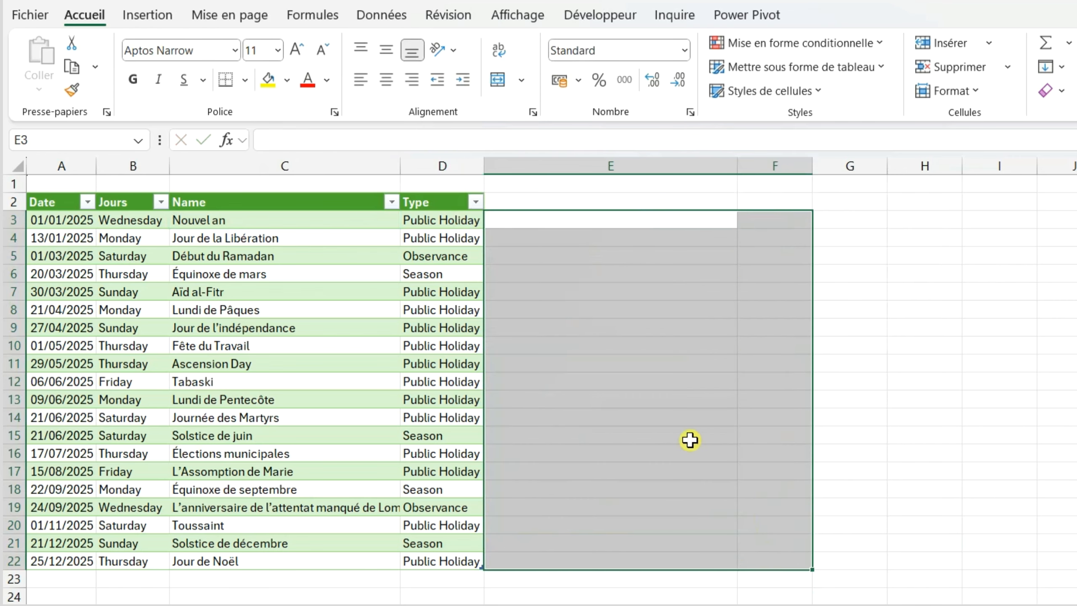
left_click(690, 440)
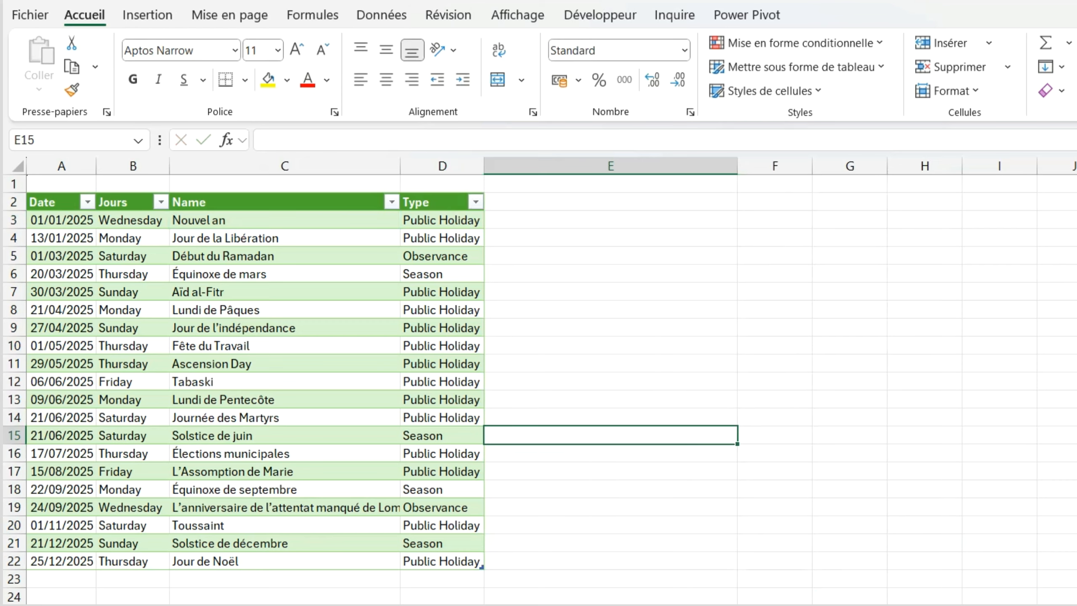
- Go to a blank worksheet, switch to Chrome and copy the address of the timeanddate.com 2025 Togo holidays page
key("ctrl+Page_Down")
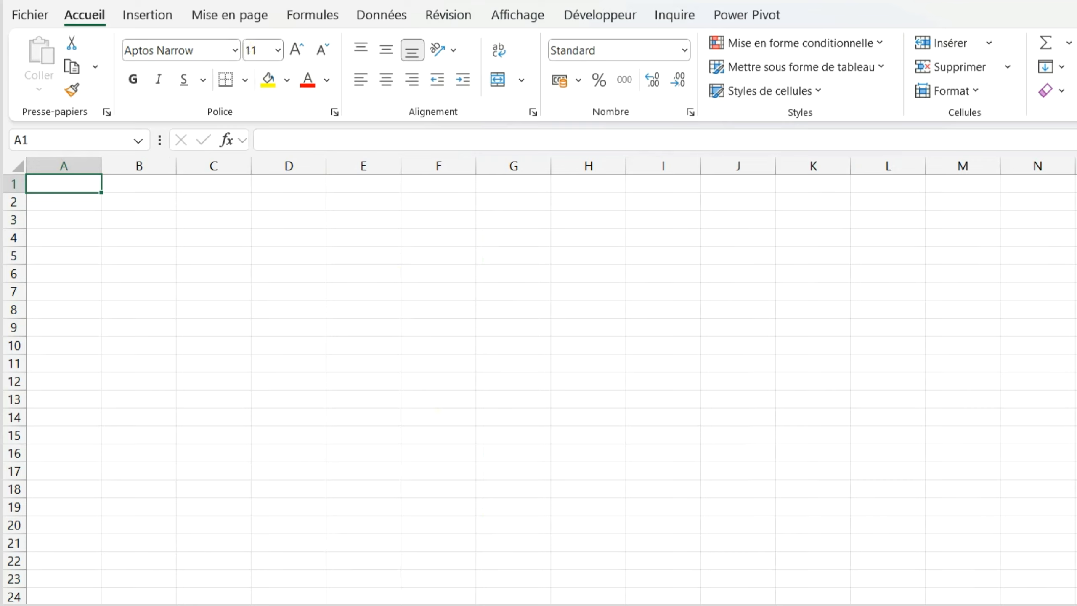
left_click(1032, 604)
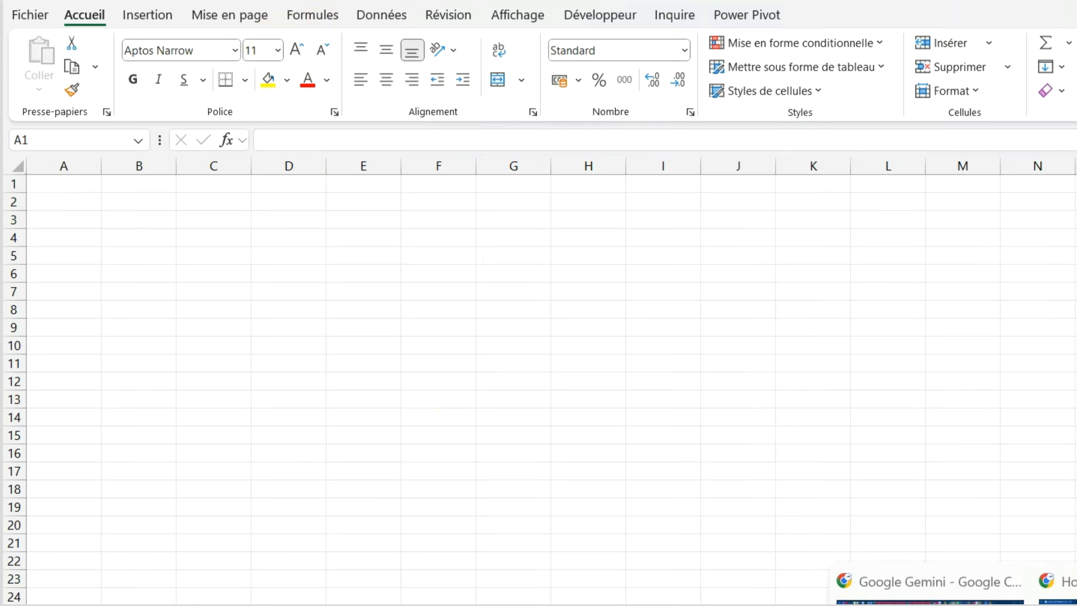
left_click(1061, 604)
left_click(509, 16)
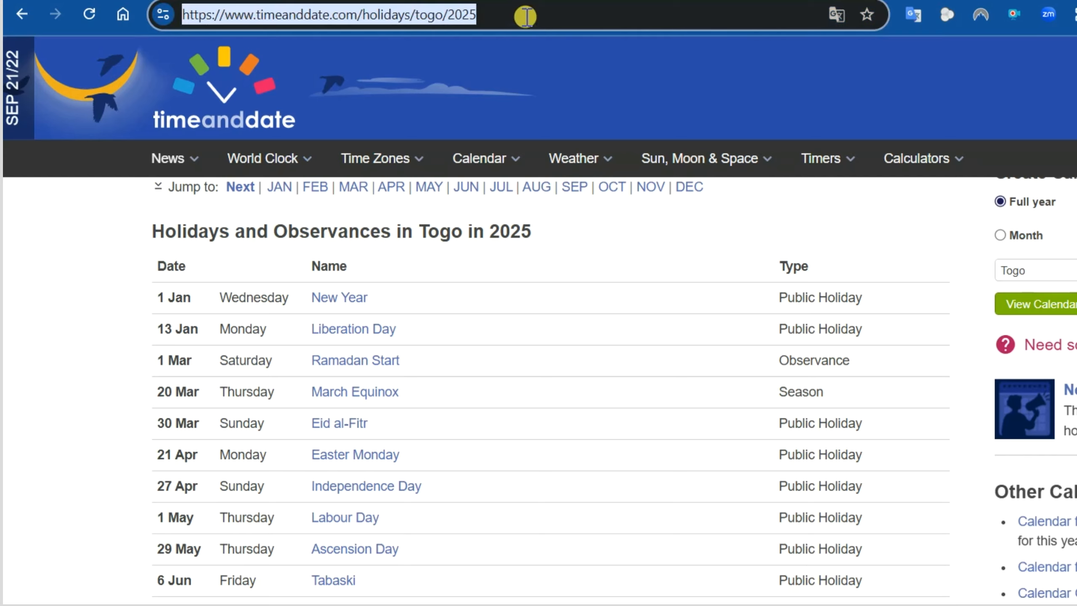
left_click_drag(526, 18, 169, 19)
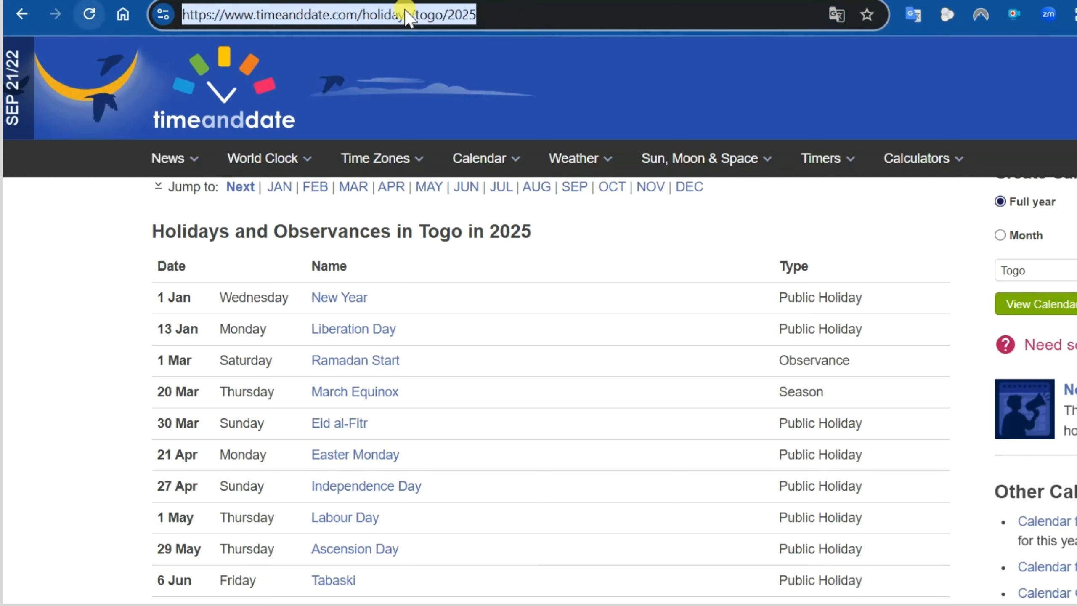
left_click(1075, 1)
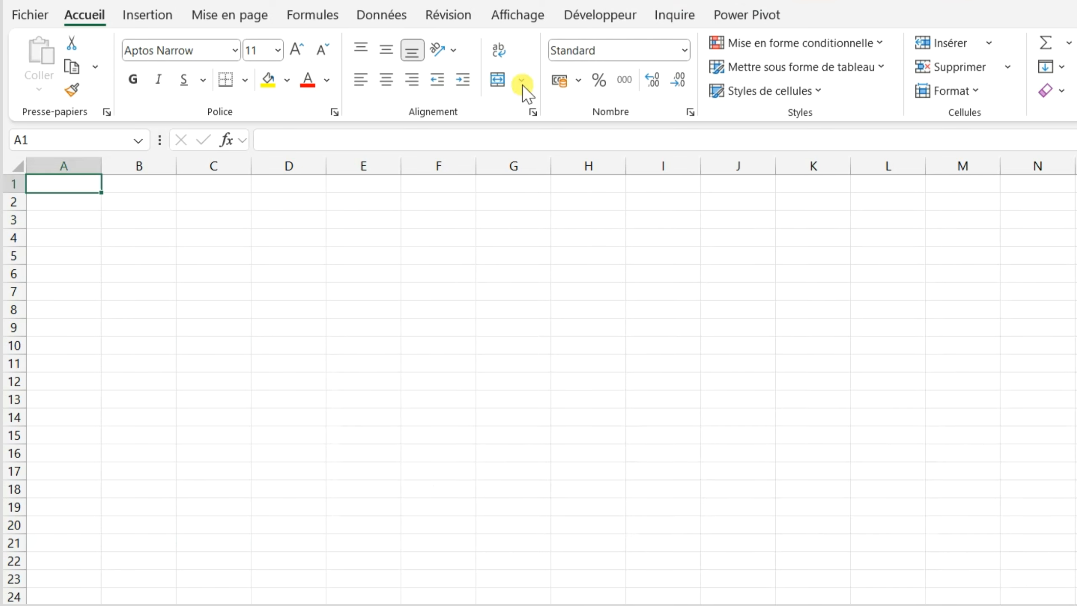
left_click(366, 14)
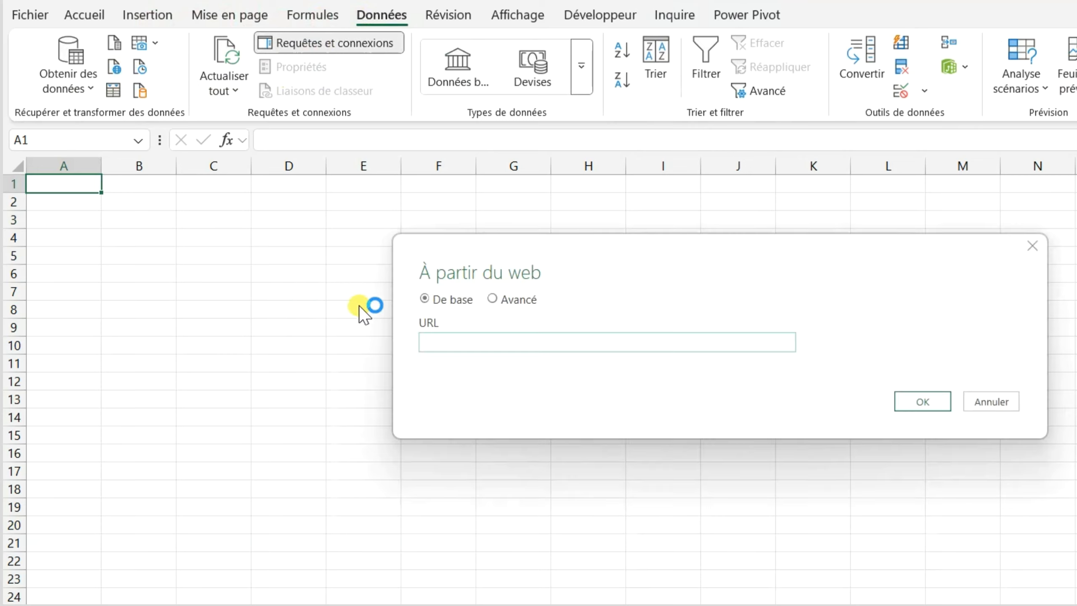
key("ctrl+v")
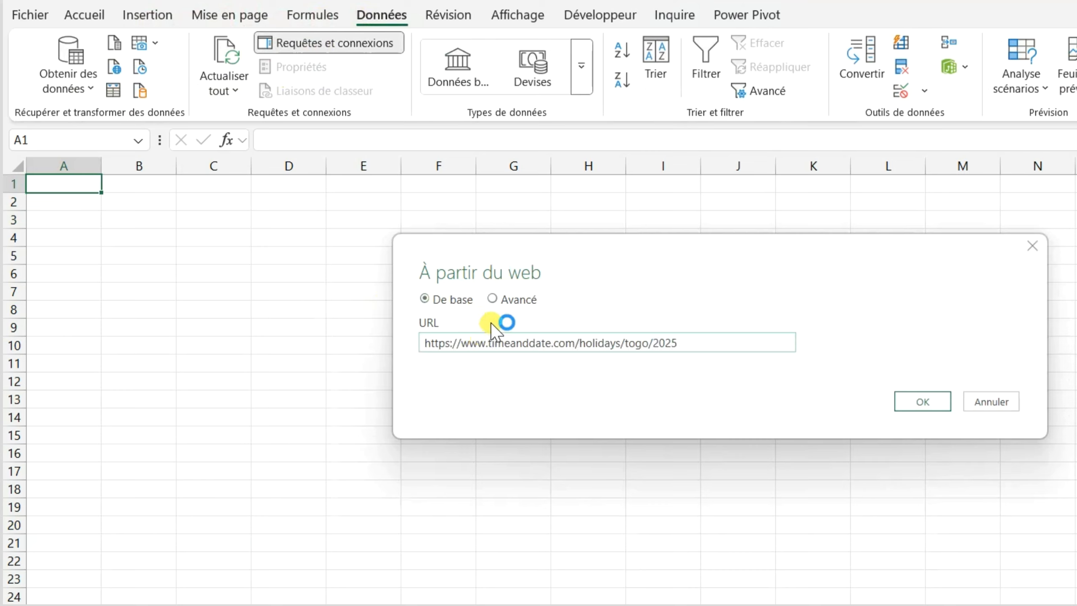
left_click(930, 409)
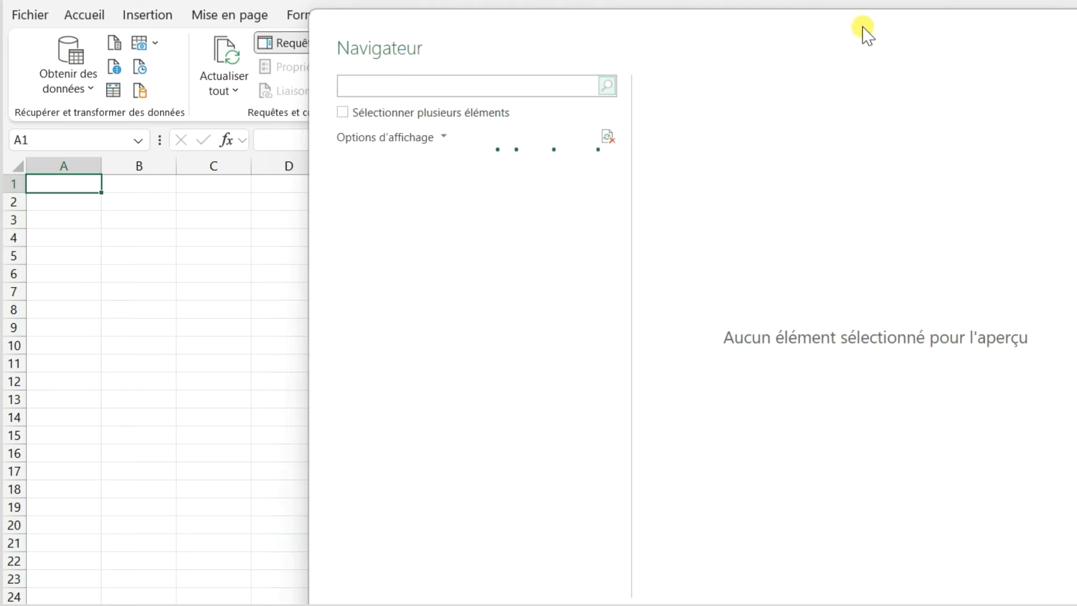
left_click_drag(851, 22, 687, 32)
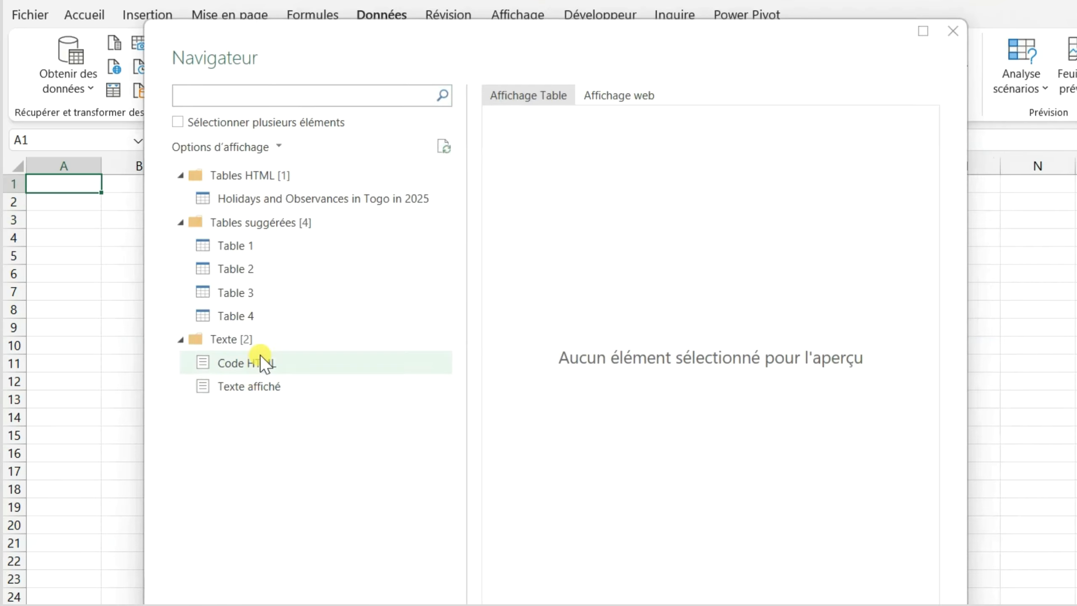
left_click(242, 198)
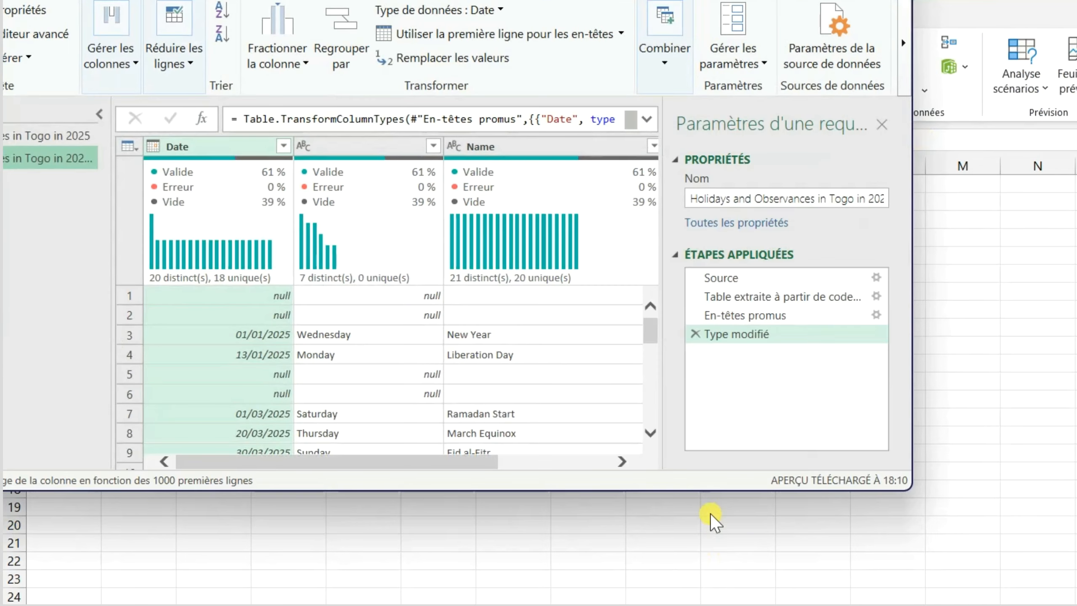
- Filter the null values out of the Date column, close the Power Query editor and load the query to a worksheet
left_click_drag(705, 496, 704, 602)
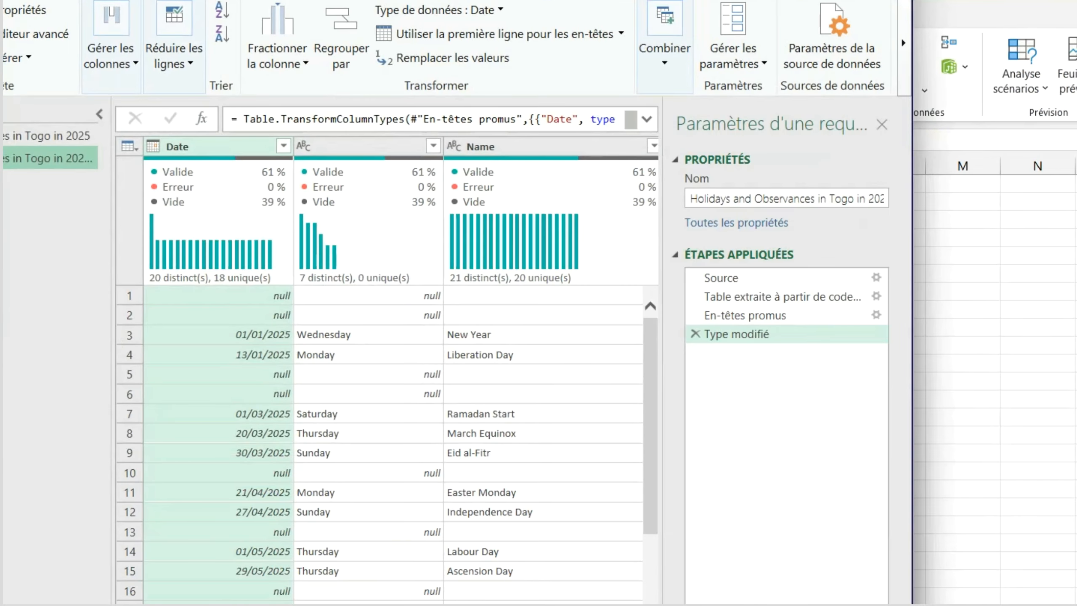
left_click_drag(705, 602, 705, 605)
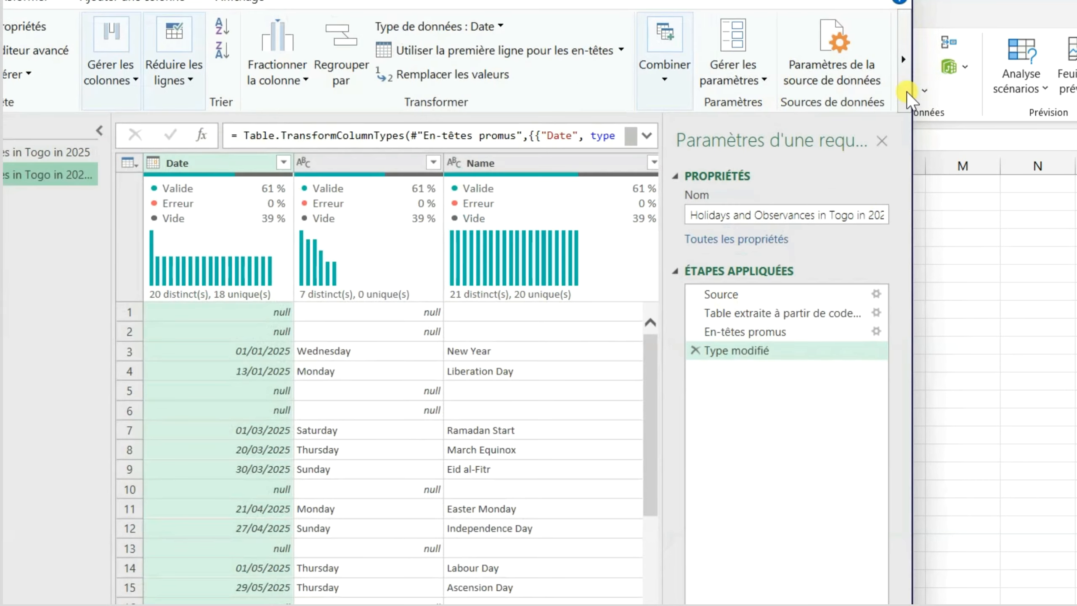
left_click_drag(916, 88, 1076, 105)
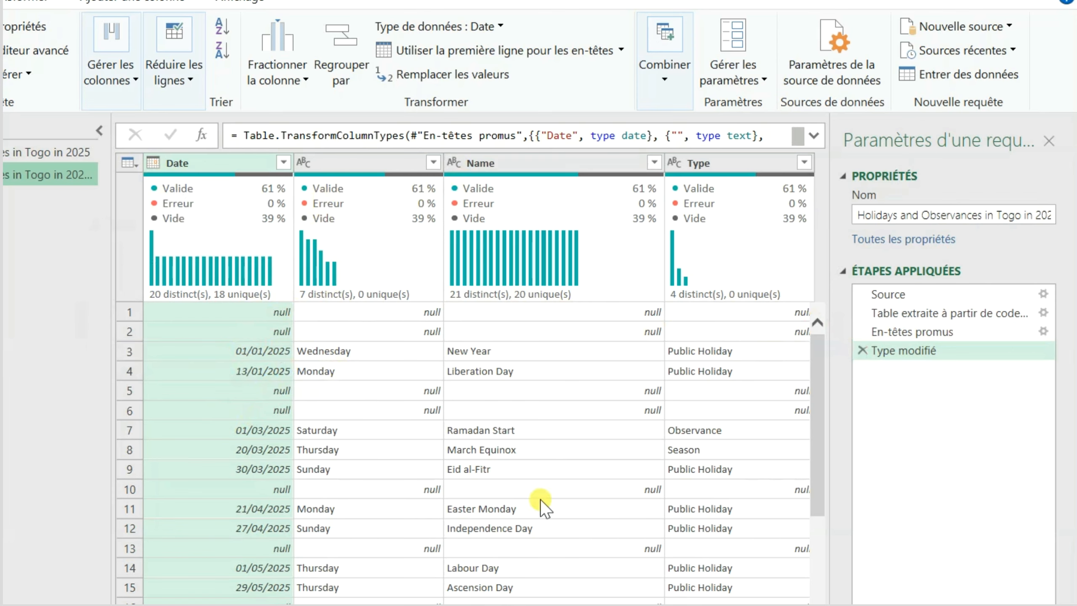
scroll(470, 450, "right", 1)
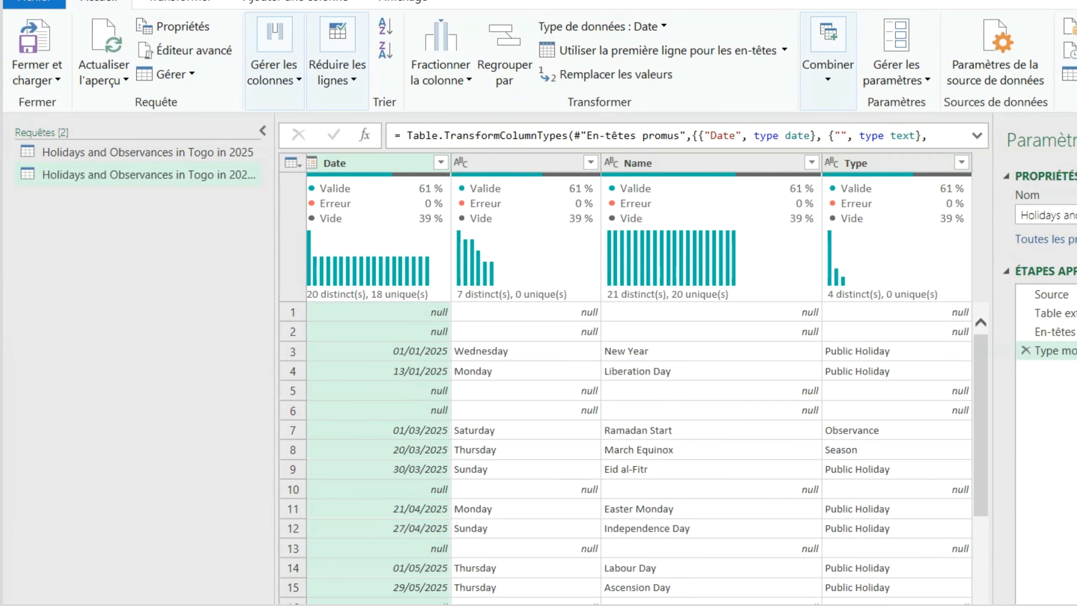
mouse_move(1076, 314)
left_mouse_down()
mouse_move(1044, 311)
mouse_move(1076, 315)
left_mouse_up()
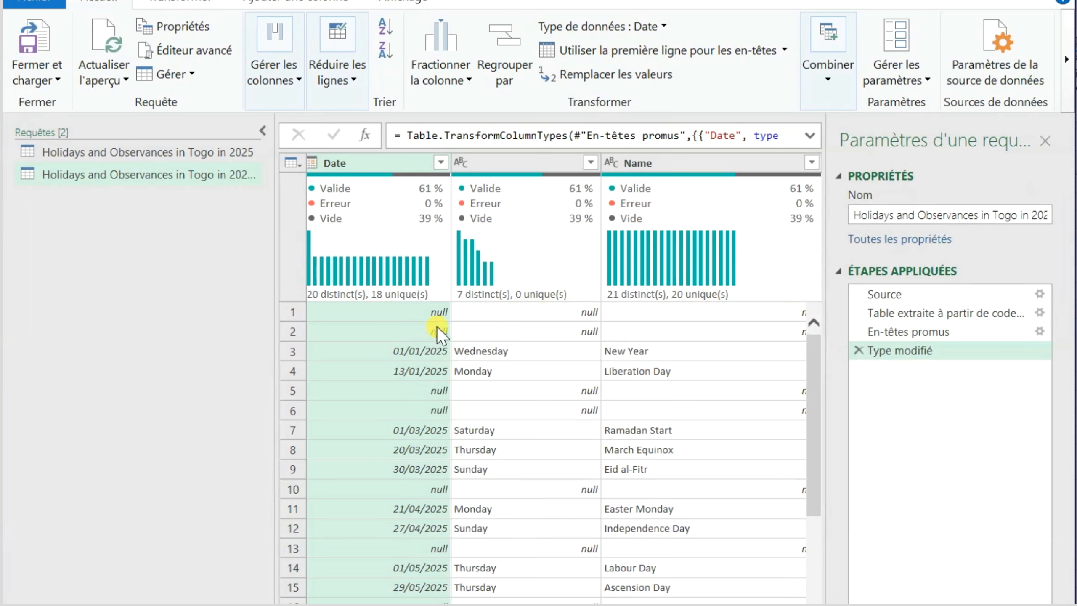
left_click(441, 162)
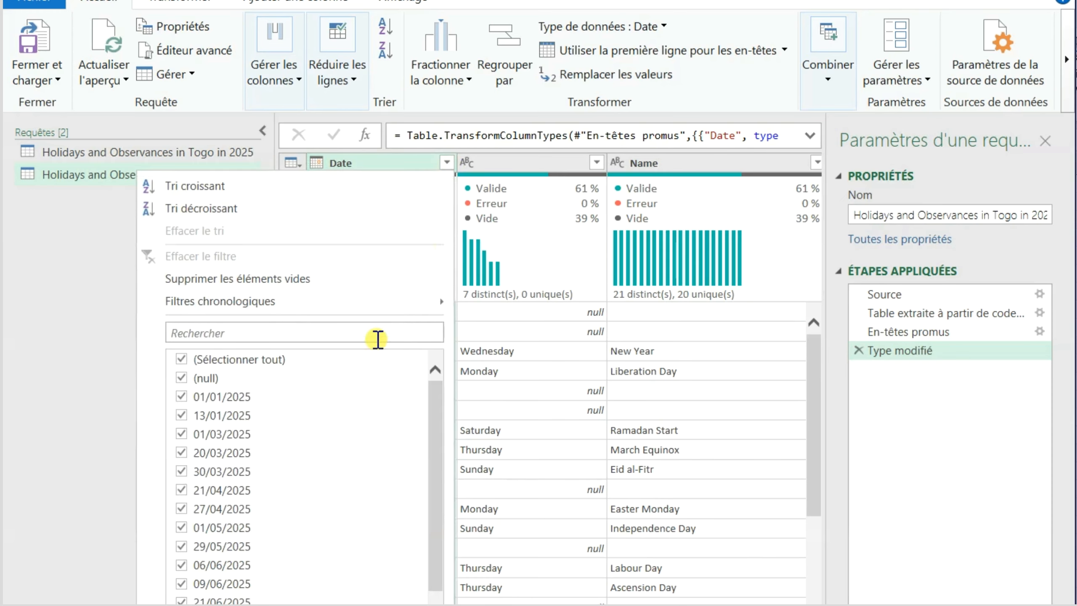
left_click(194, 376)
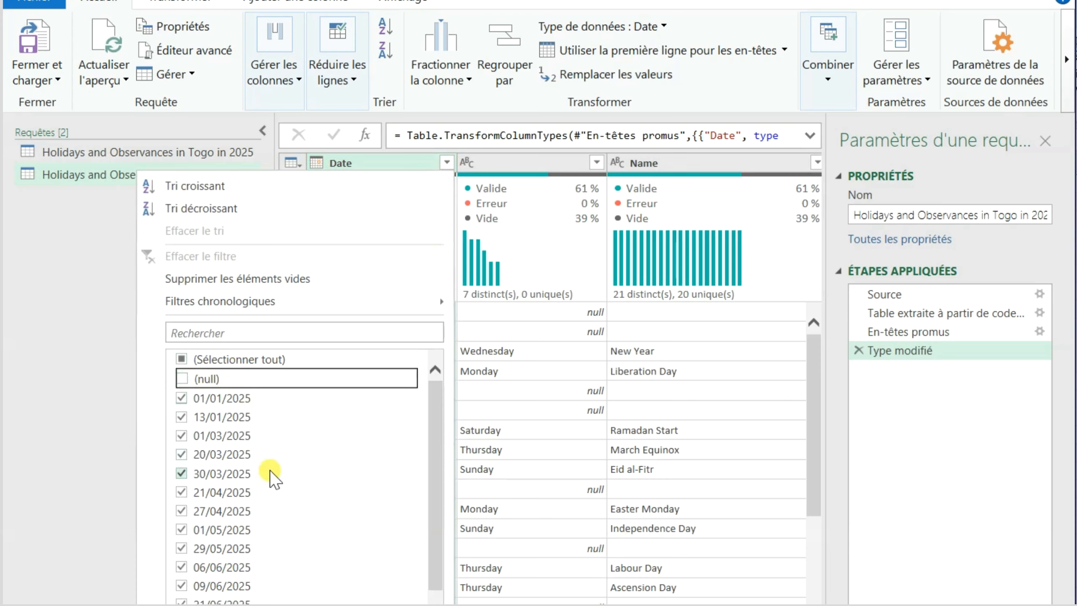
left_click_drag(431, 416, 443, 556)
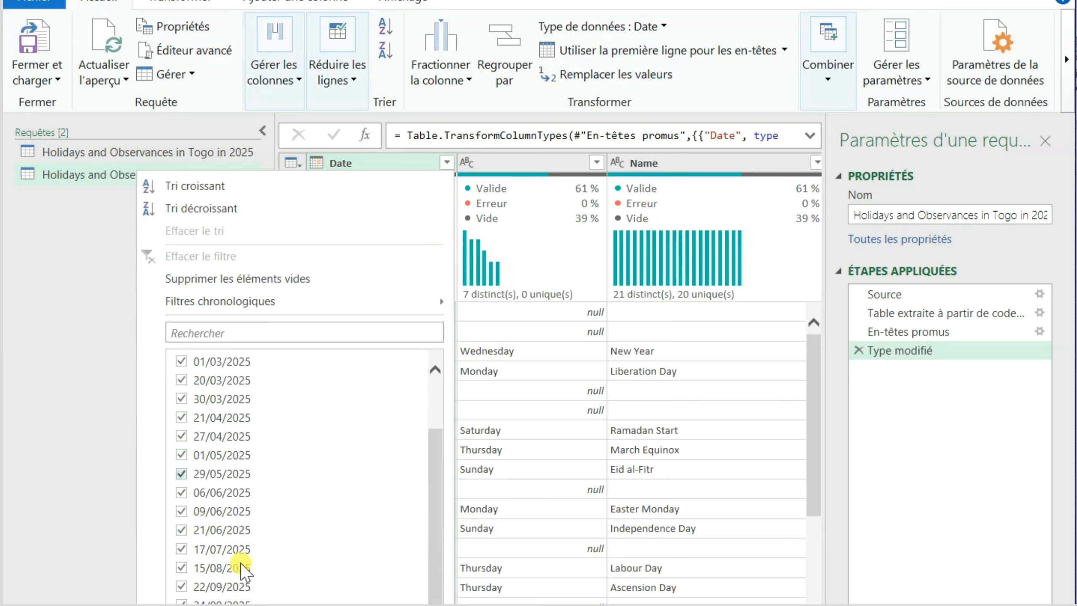
left_click_drag(437, 473, 441, 420)
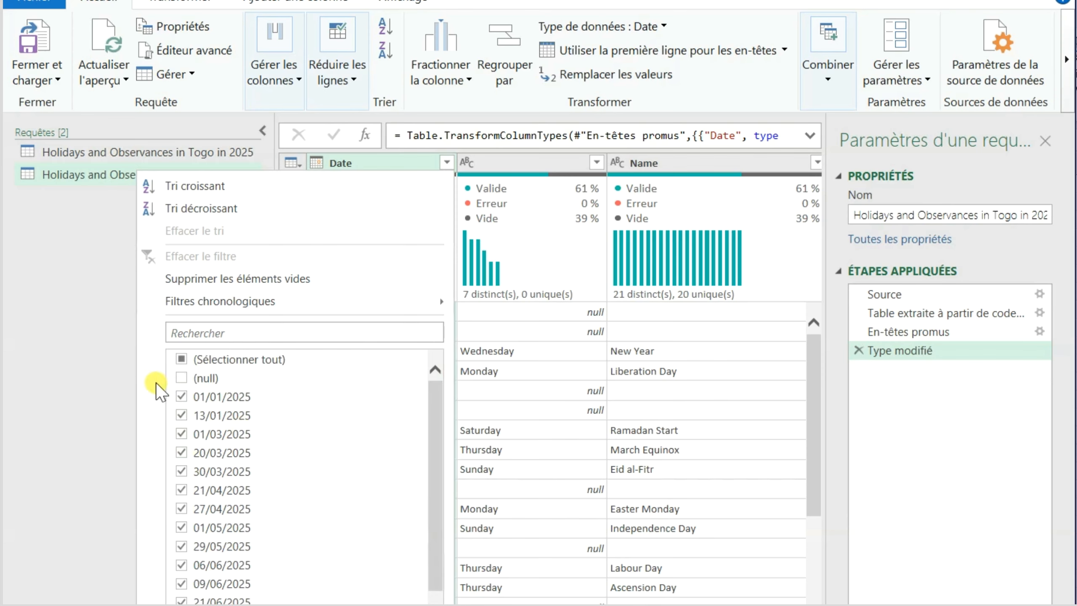
left_click(357, 605)
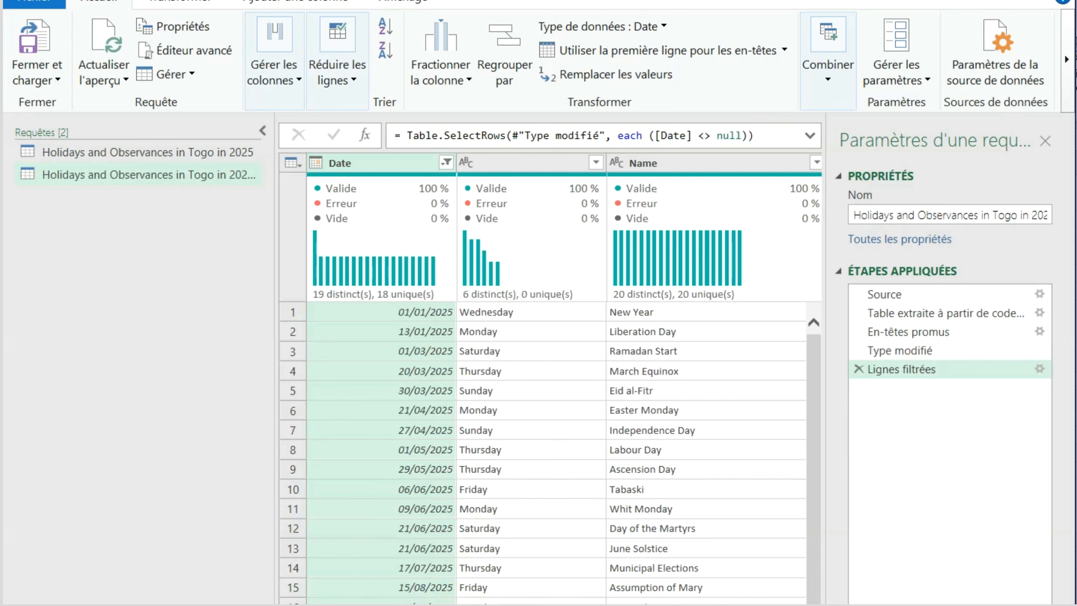
mouse_move(509, 605)
left_mouse_down()
mouse_move(611, 605)
mouse_move(509, 605)
left_mouse_up()
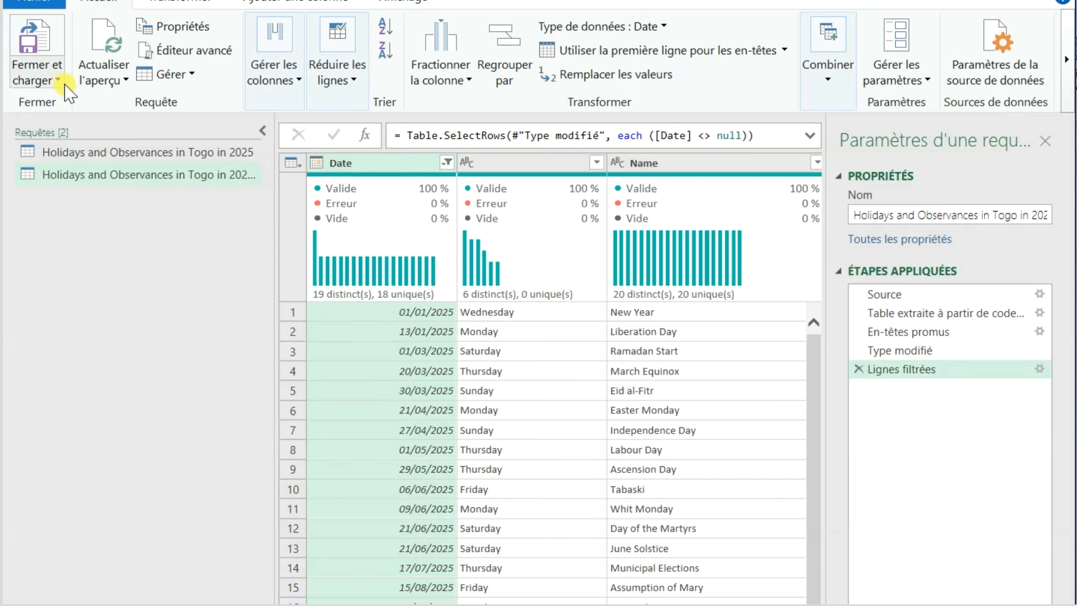
left_click(44, 51)
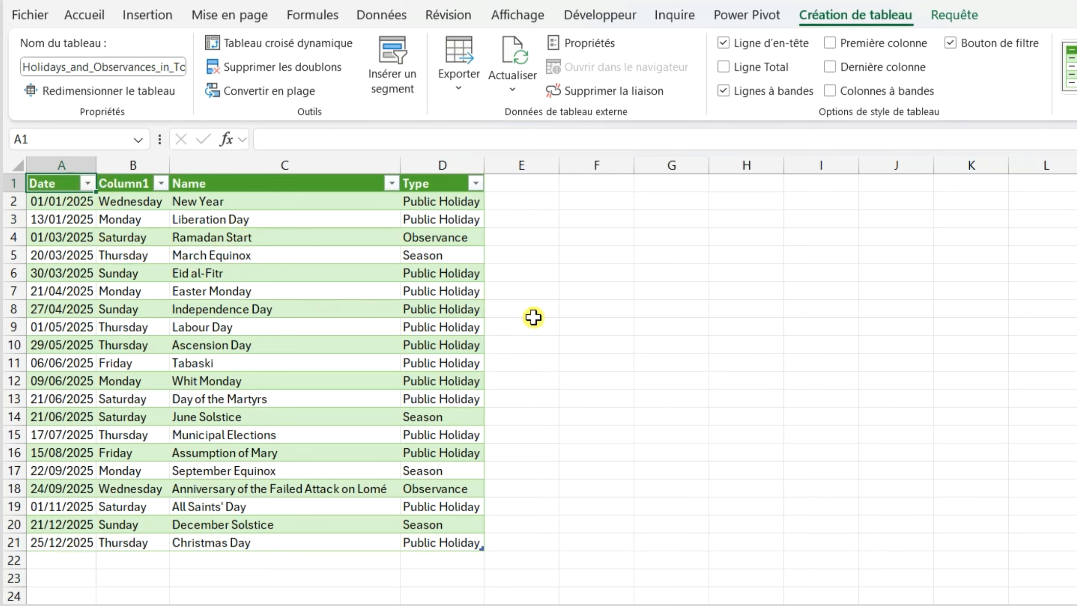
- Check the loaded holidays table and preview the Togo holiday queries among the workbook's queries and connections
left_click(71, 202)
left_click(198, 328)
left_click(274, 220)
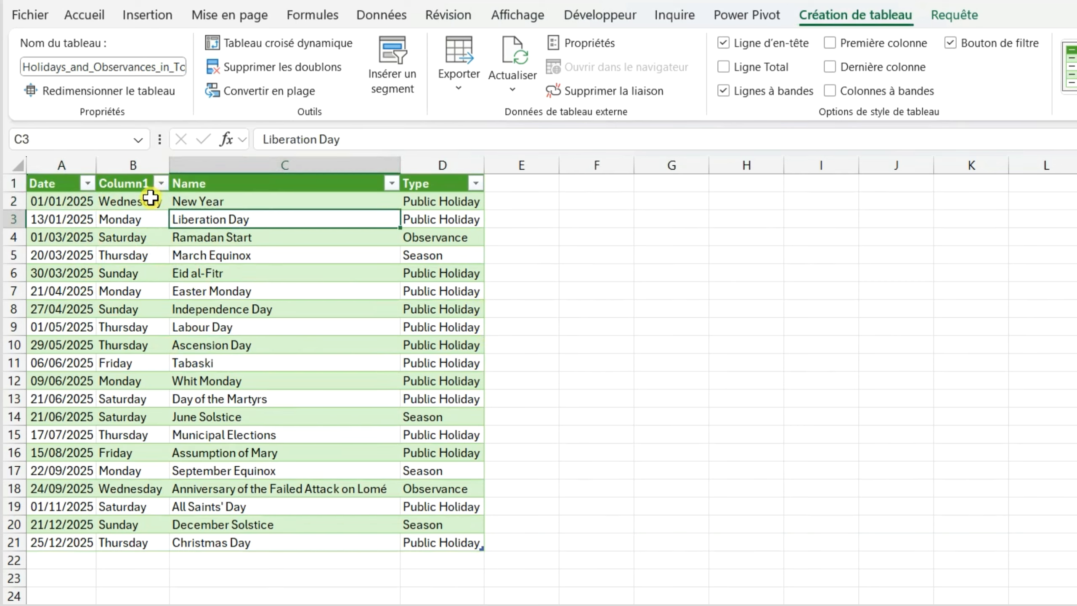
left_click(114, 202)
left_click(60, 207)
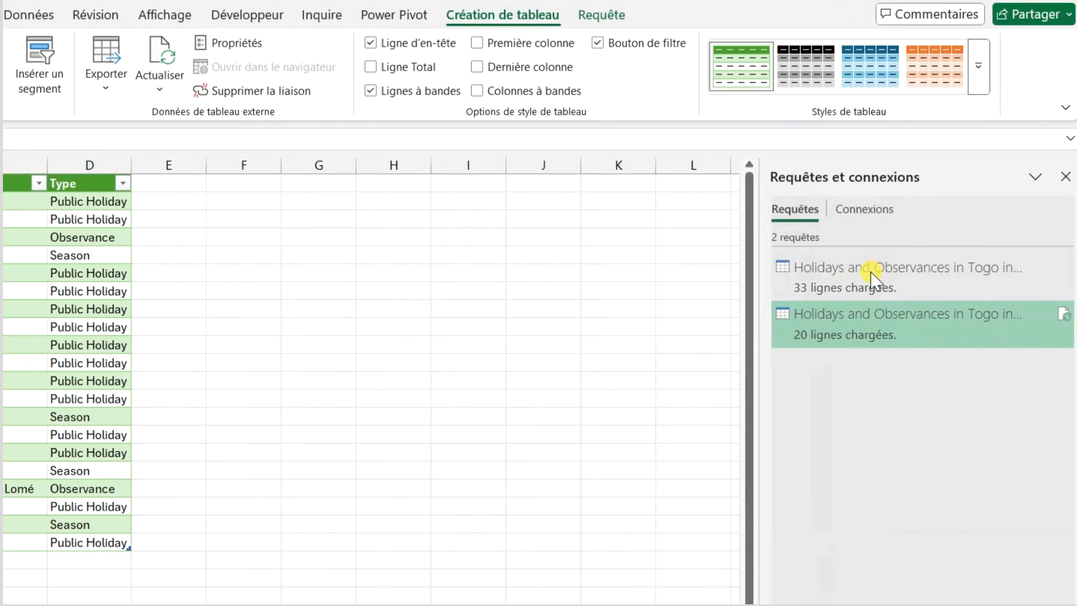
mouse_move(865, 276)
mouse_move(890, 331)
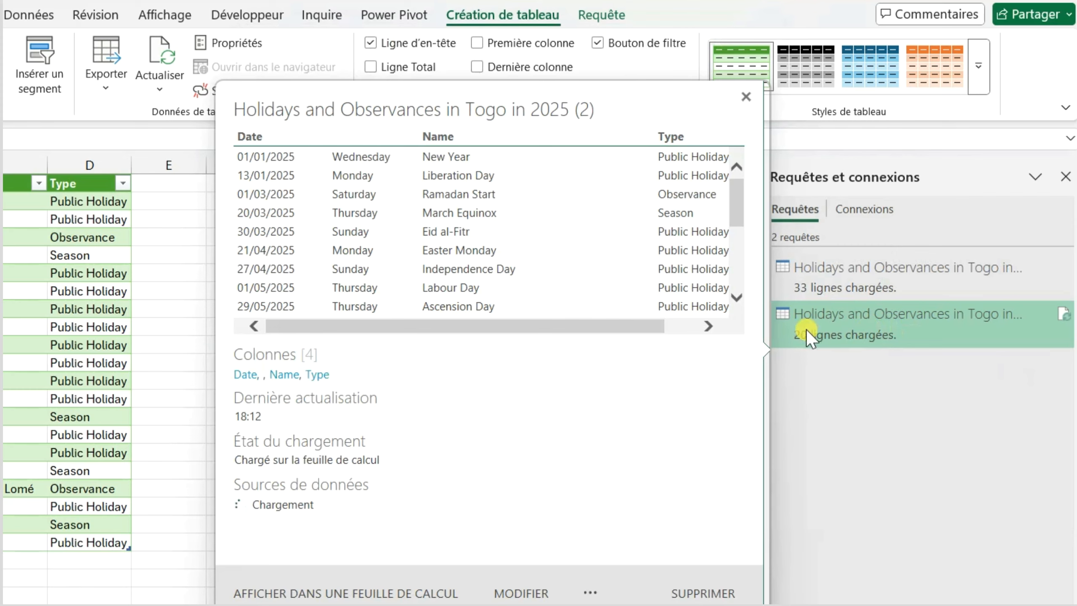